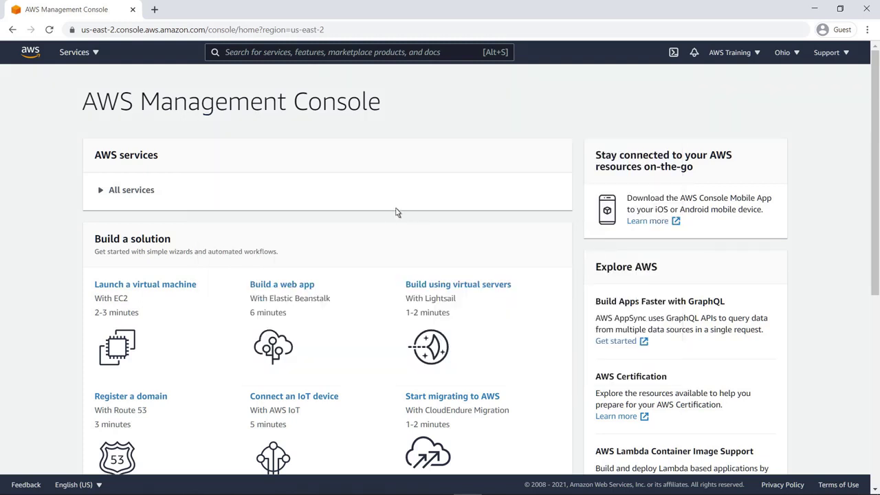
Open the CloudWatch service, go to Synthetics, and start creating a new canary
left_click(225, 56)
type("CloudWatch")
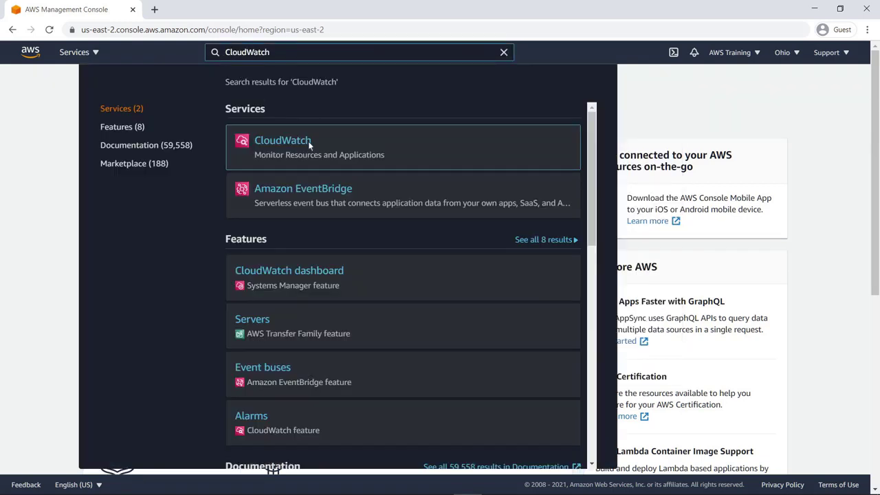
left_click(307, 141)
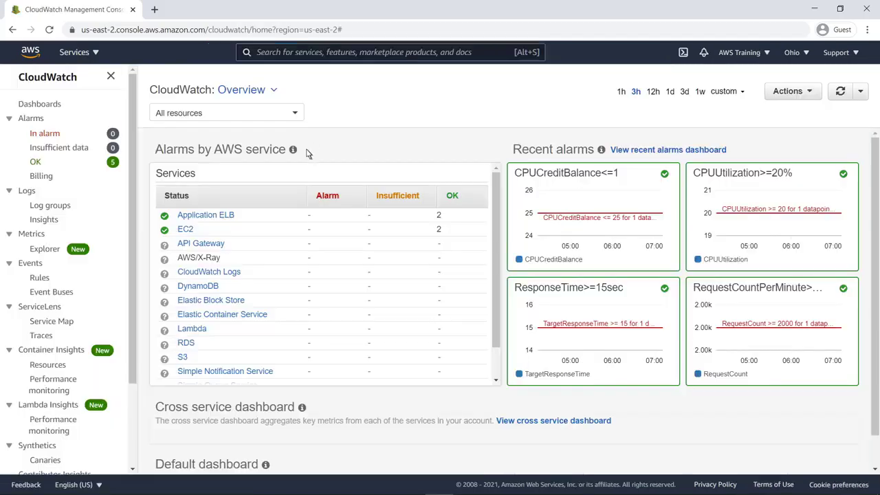
left_click(38, 445)
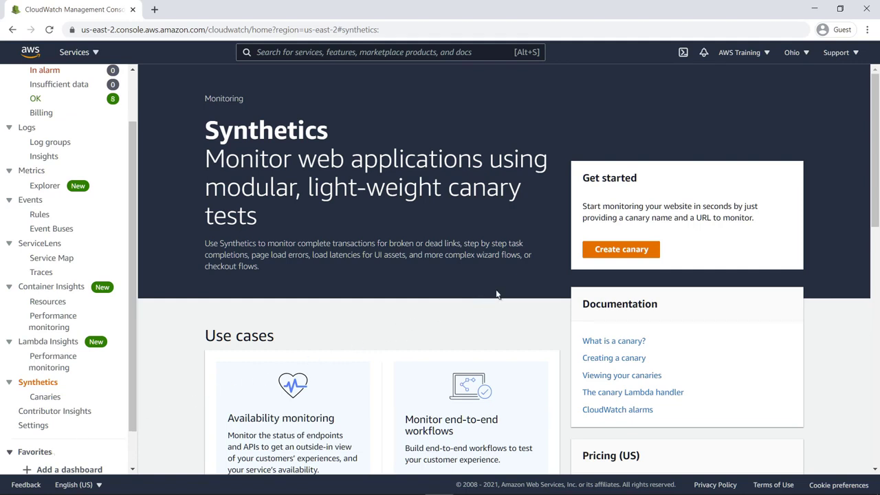
left_click(597, 255)
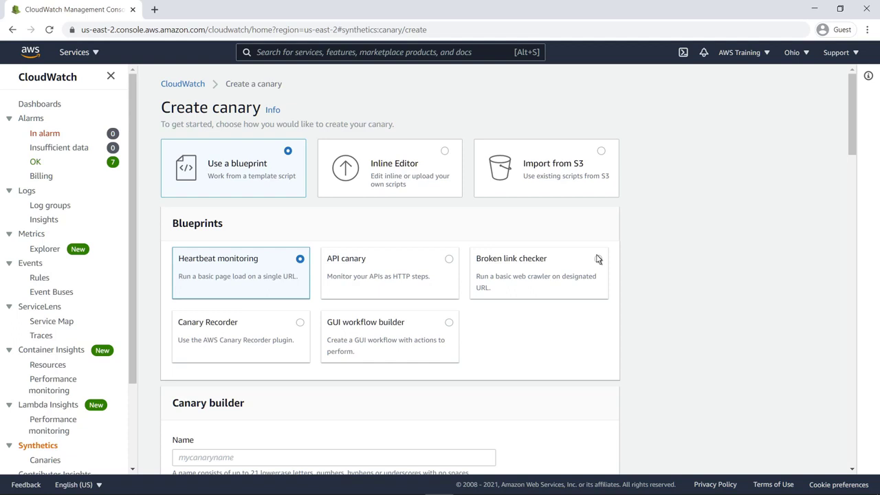
Choose the GUI workflow builder blueprint and review the actions available in its workflow builder
left_click(449, 323)
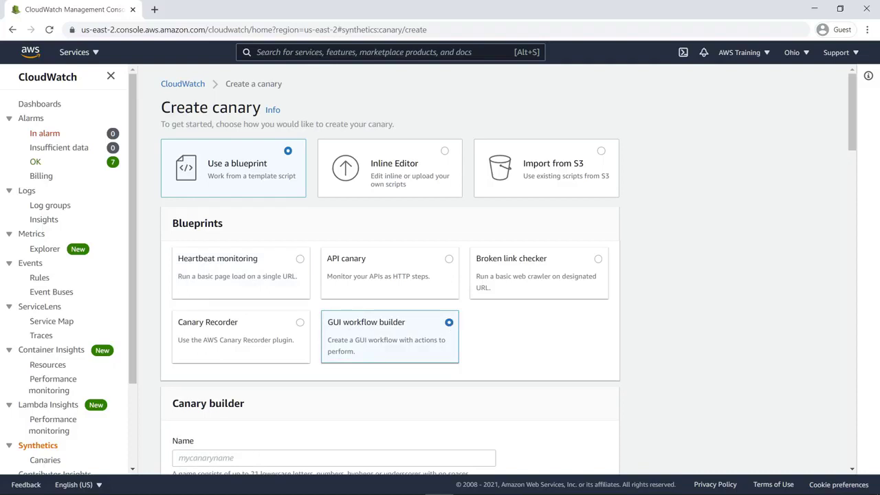
left_click(852, 202)
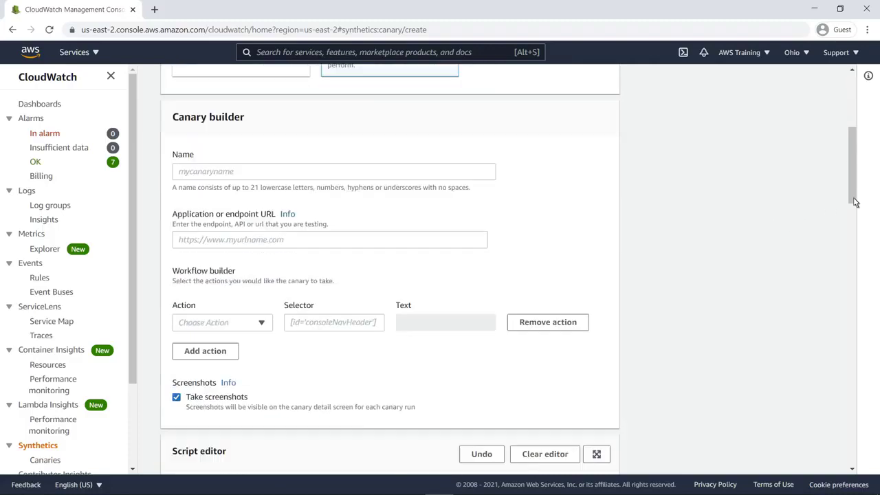
left_click(261, 325)
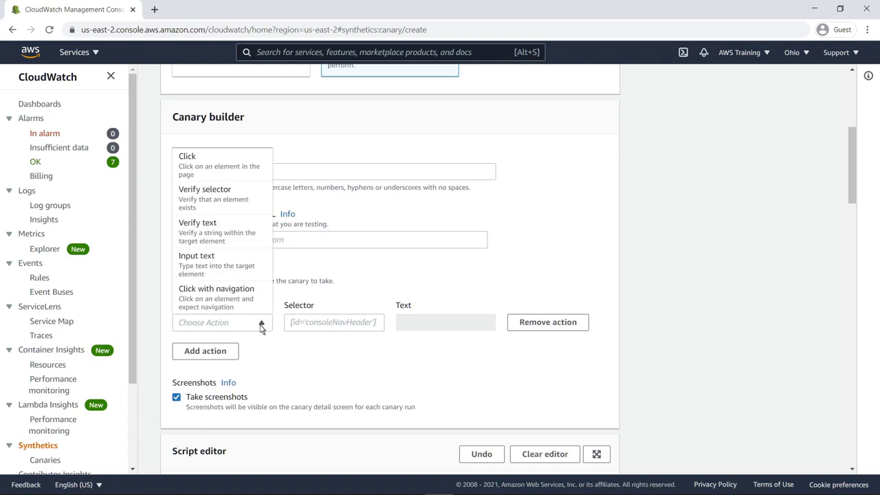
left_click(261, 327)
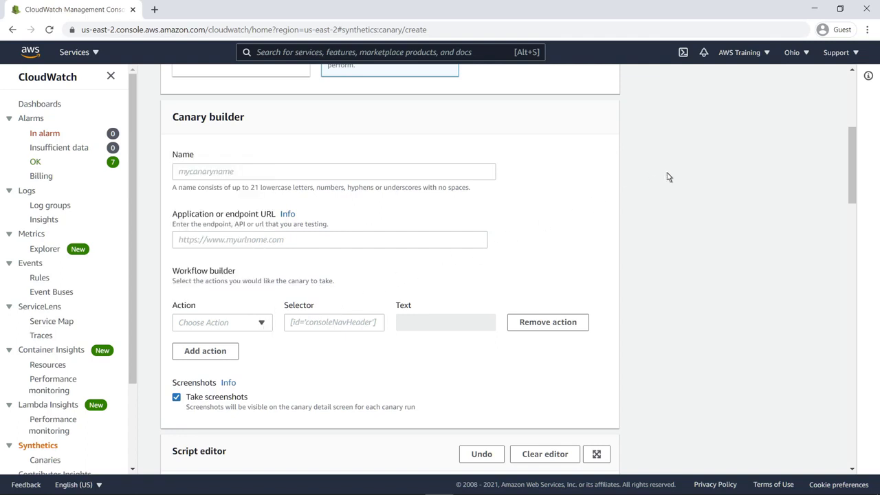
scroll(824, 113, "up", 3)
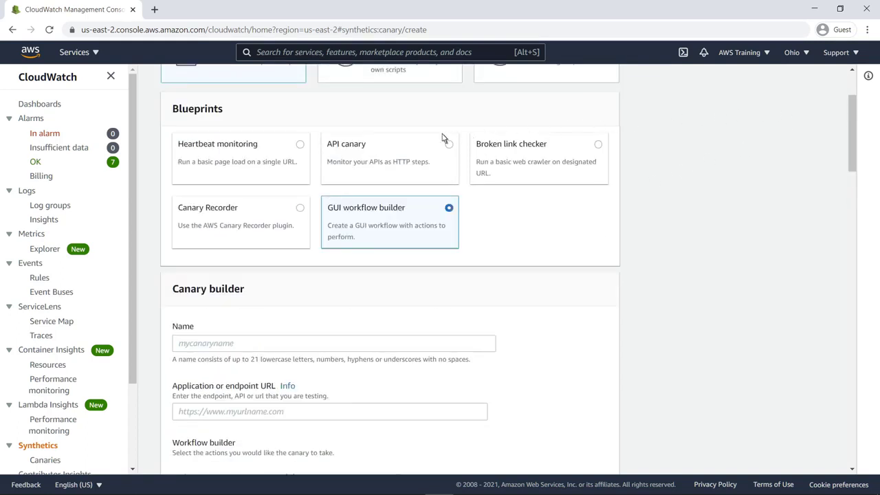
left_click(301, 145)
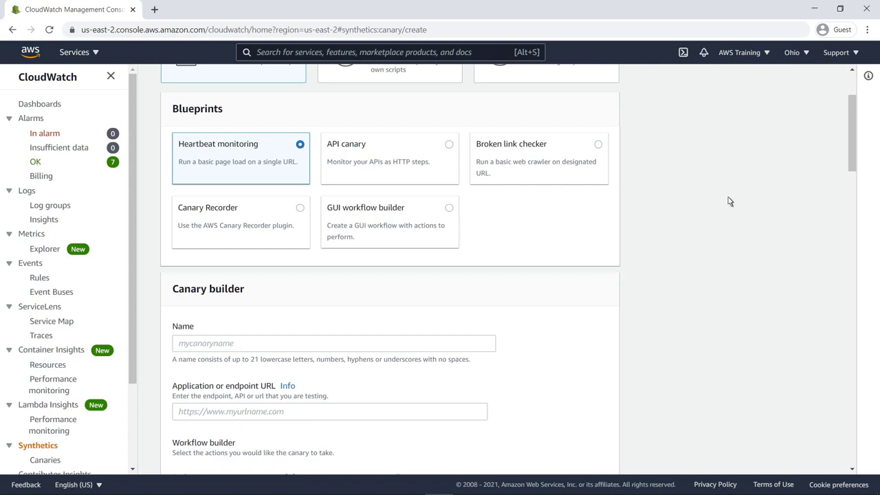
scroll(852, 216, "down", 3)
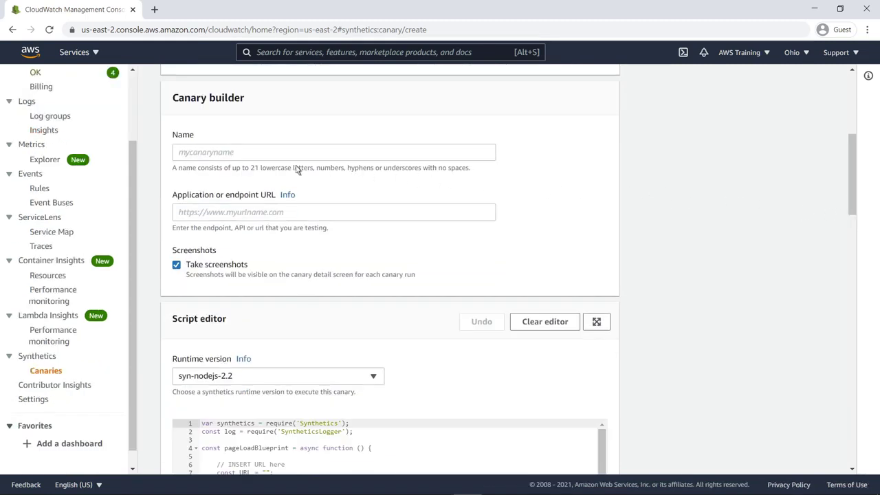
left_click(177, 156)
type("petsite-monitor")
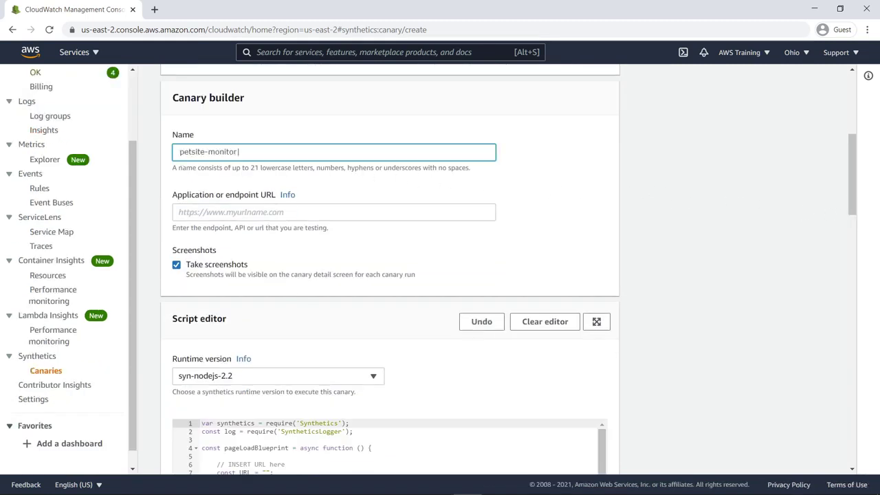
left_click(177, 214)
type("http://servi-petsi-1kkviv8tqhmsg-1404655059.us-east-2.elb.amazonaws.com/")
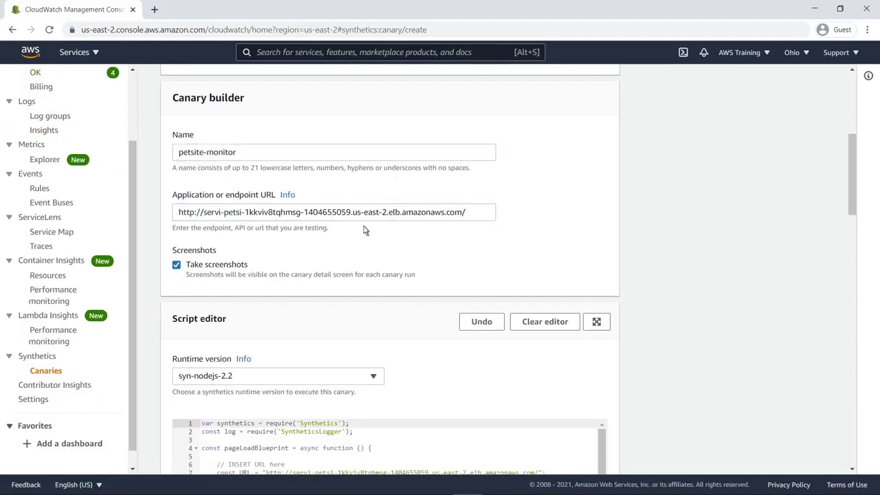
Examine the canary's script, environment variables, schedule, timeout, data retention, data storage, and access permission settings
scroll(854, 261, "down", 4)
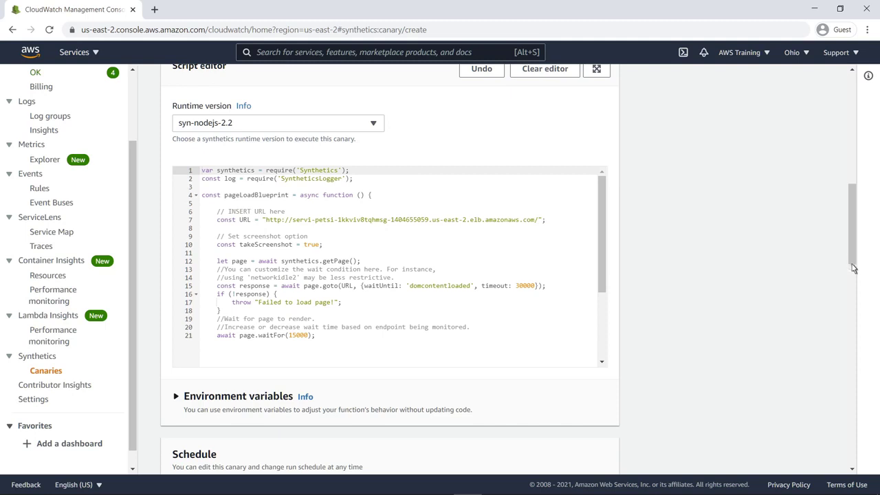
scroll(854, 307, "down", 3)
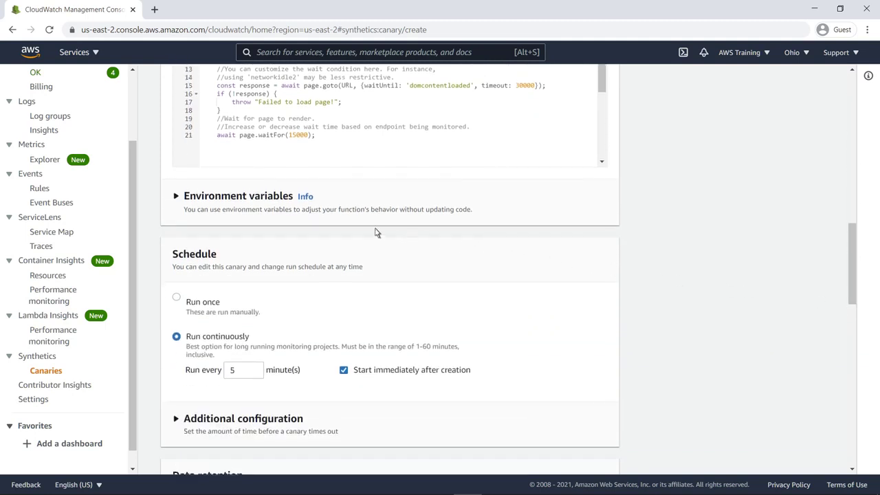
left_click(177, 197)
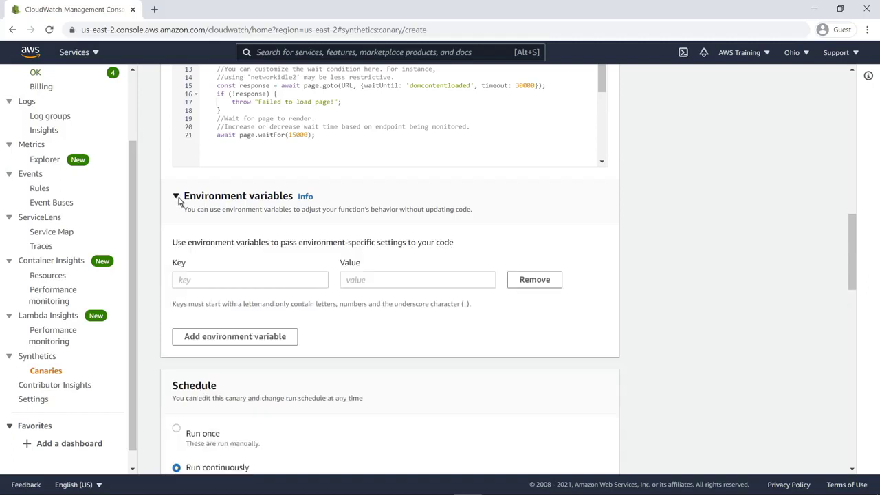
left_click(177, 196)
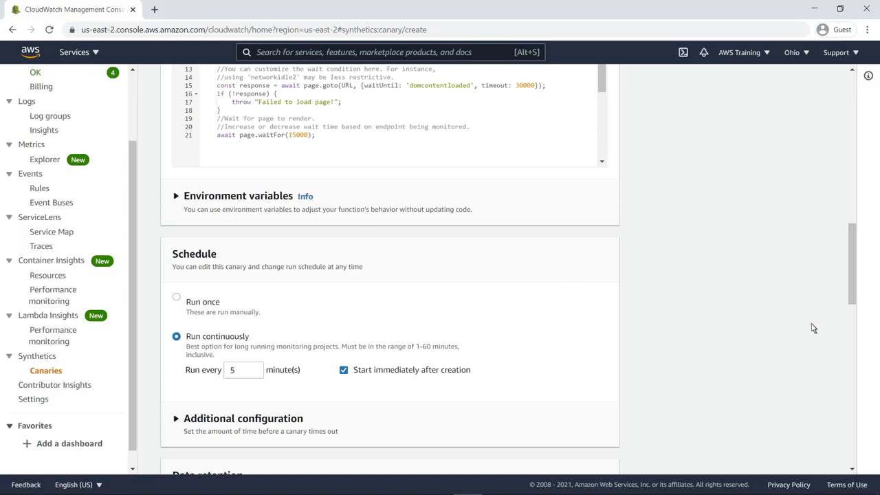
scroll(855, 336, "down", 3)
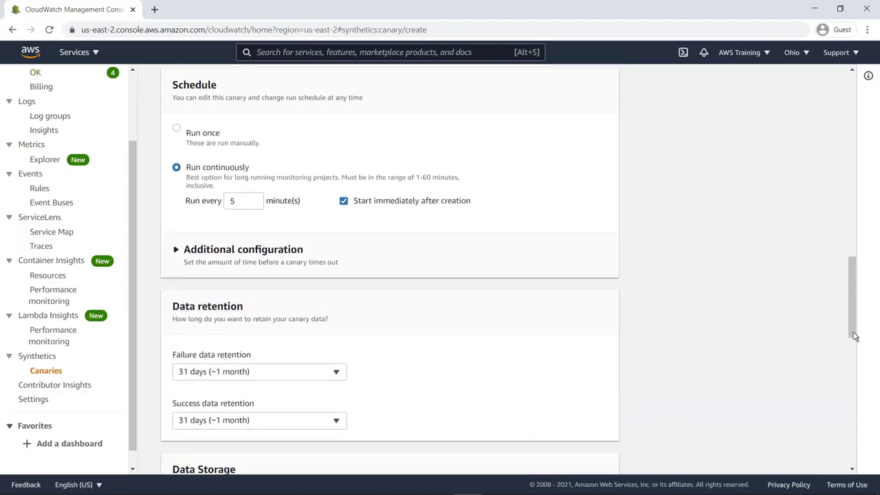
left_click(180, 251)
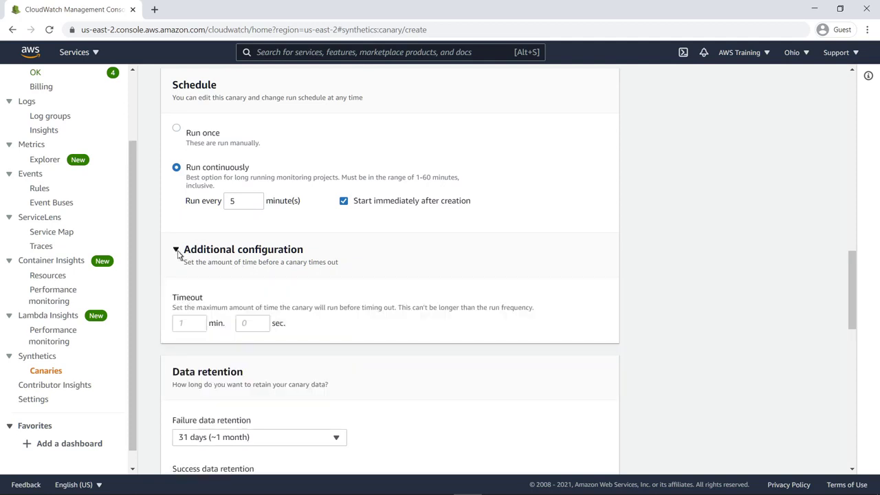
left_click(178, 253)
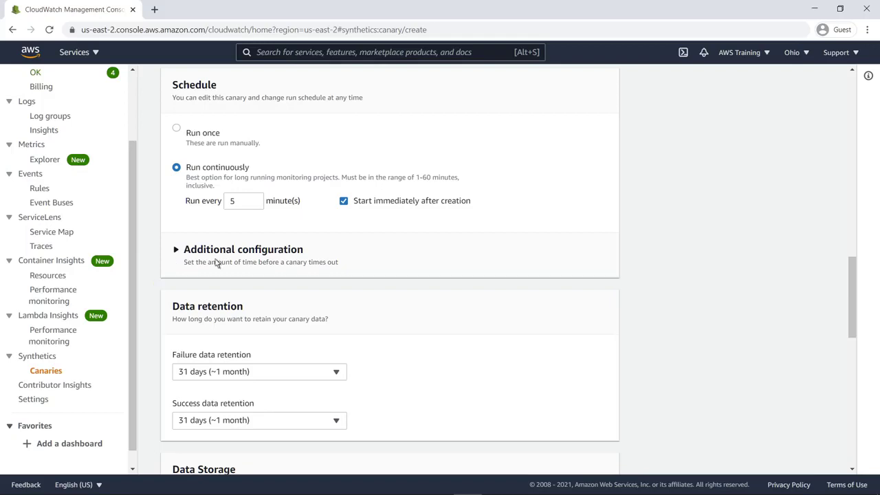
scroll(855, 392, "down", 4)
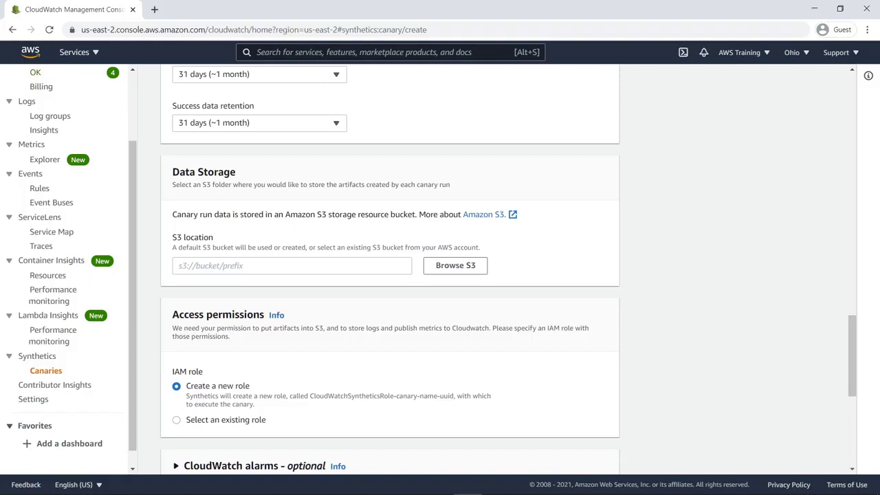
Add a CloudWatch alarm for the canary on the Failed metric with a threshold of 2
scroll(853, 466, "down", 5)
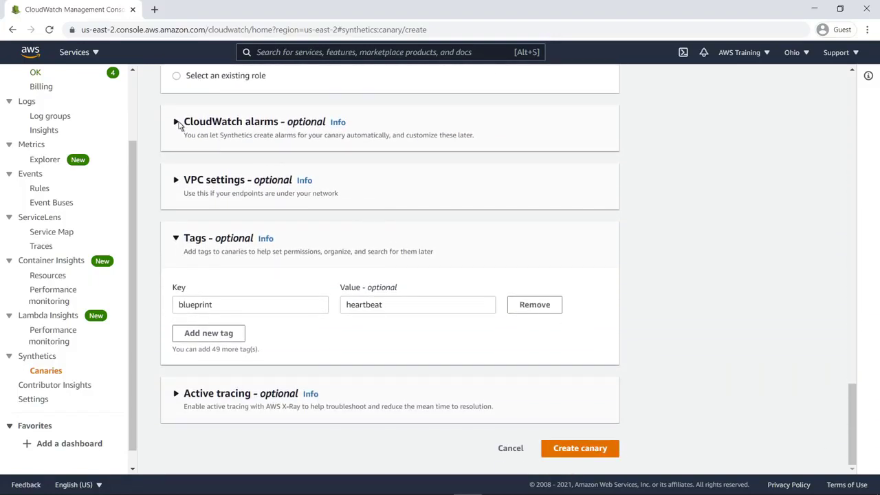
left_click(176, 122)
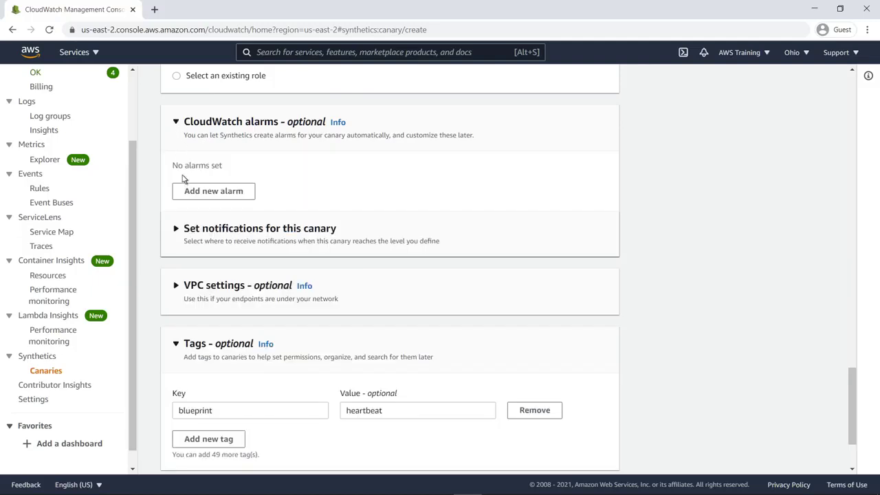
left_click(184, 195)
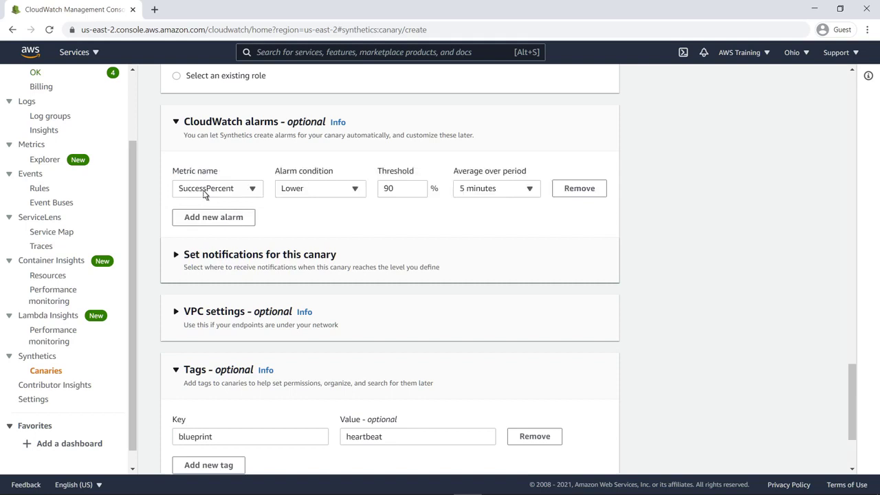
left_click(251, 192)
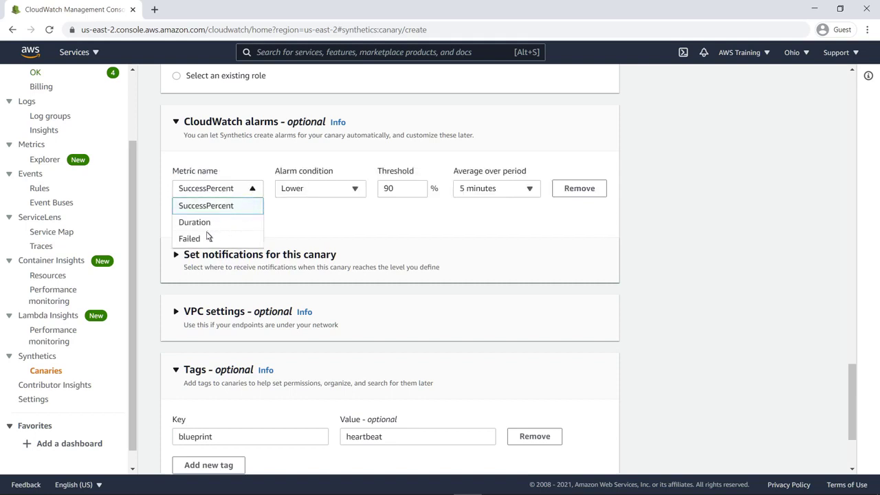
left_click(200, 239)
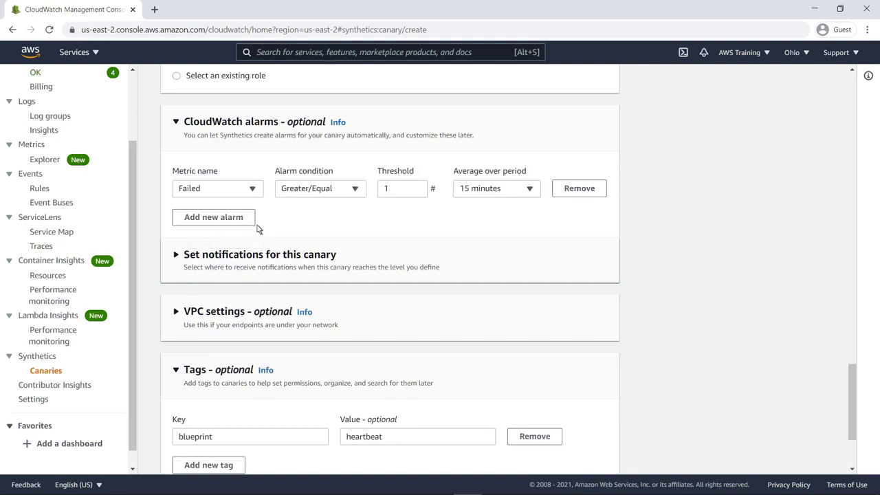
left_click(419, 191)
Send the canary's alarm notifications to the existing SNS topic Synthetics-canary-topic
left_click(178, 257)
left_click(193, 388)
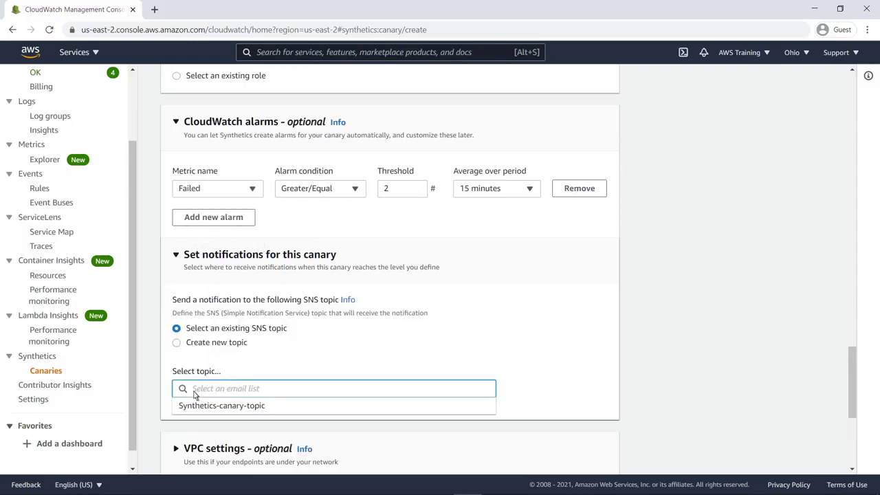
left_click(258, 408)
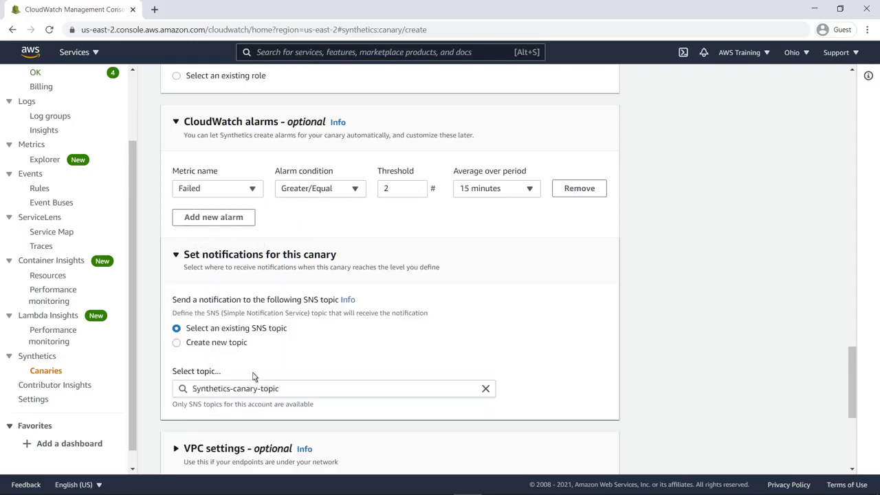
left_click(176, 123)
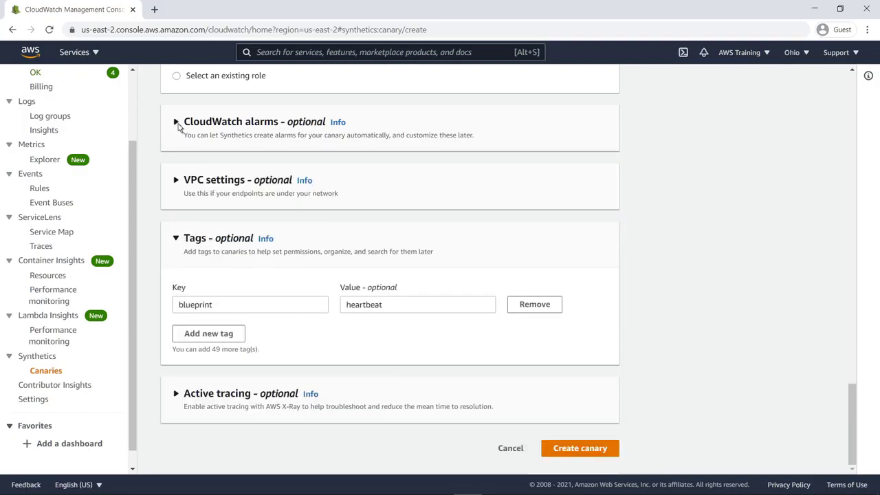
Enable active tracing of the service with AWS X-Ray and create the canary
left_click(177, 181)
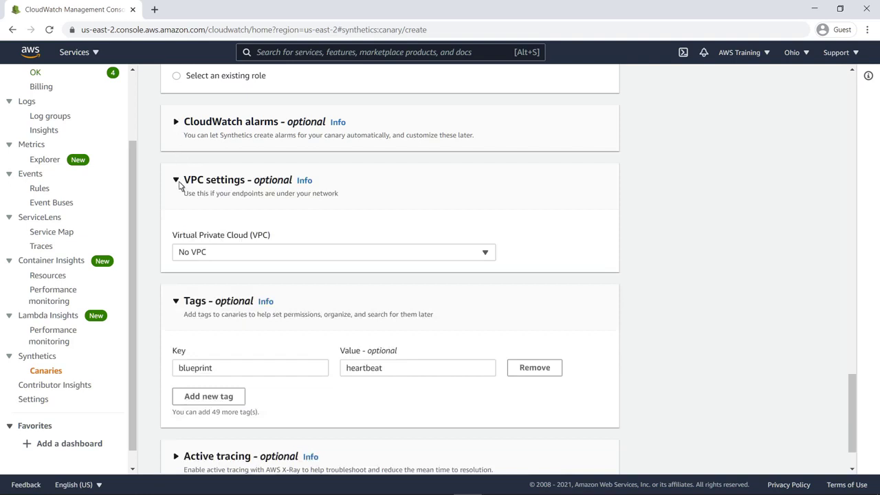
left_click(177, 183)
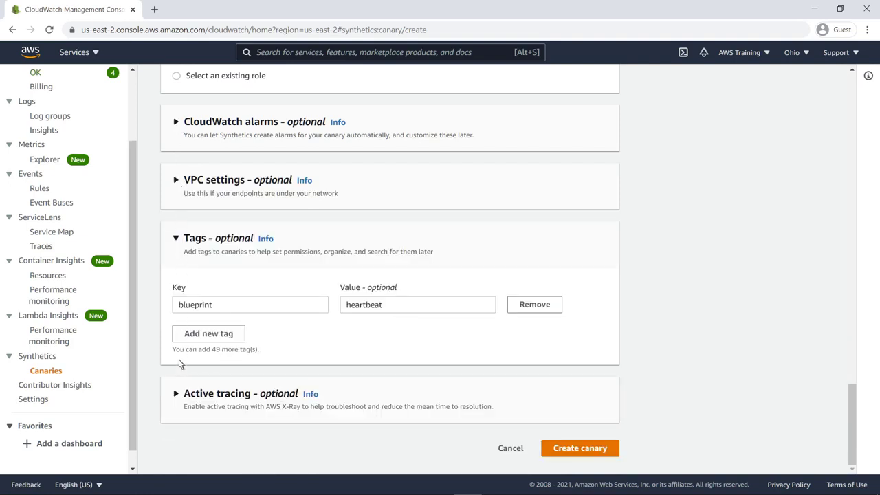
left_click(176, 395)
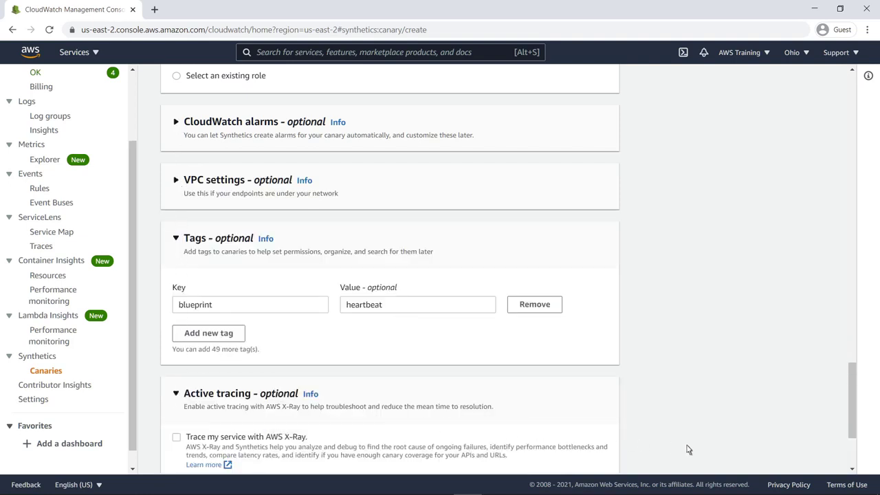
scroll(842, 465, "down", 2)
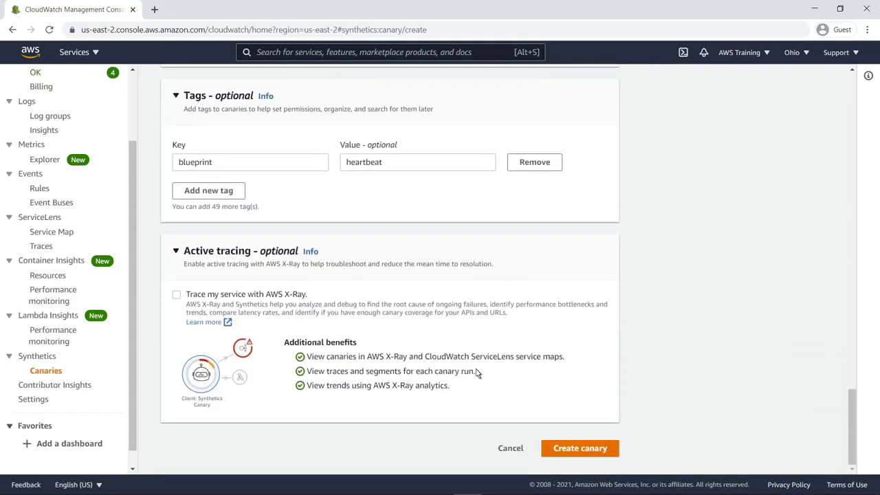
left_click(177, 295)
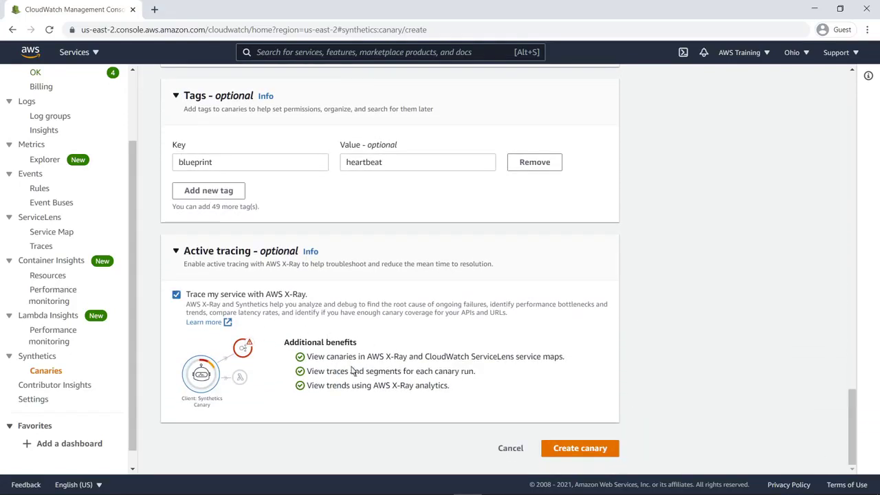
left_click(557, 452)
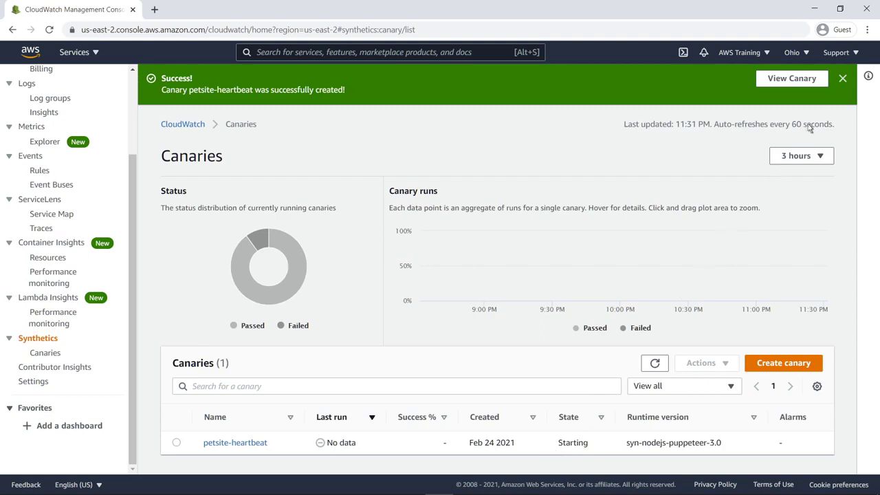
Start a new canary using the Inline Editor option and name it petsite-api-canary
left_click(843, 80)
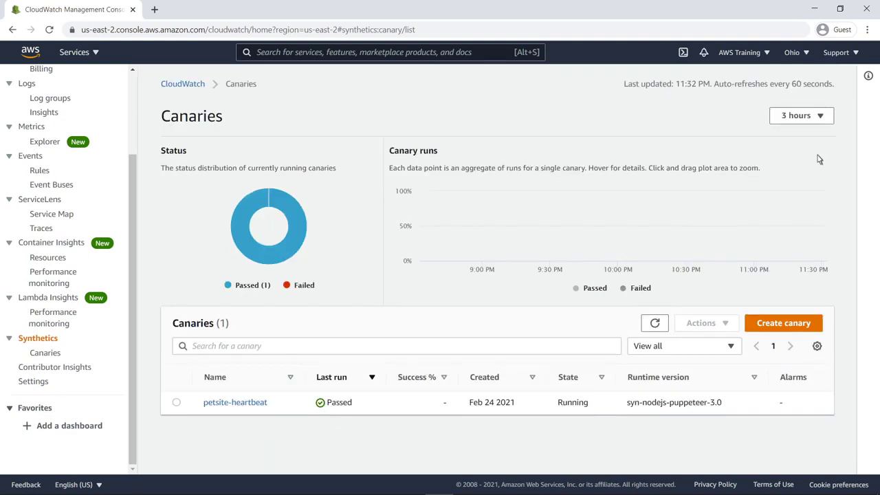
left_click(760, 330)
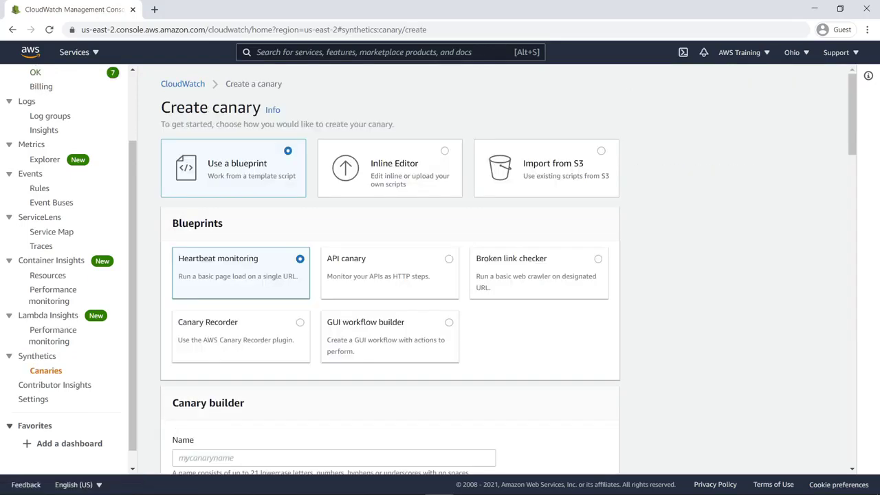
left_click(443, 154)
left_click(181, 282)
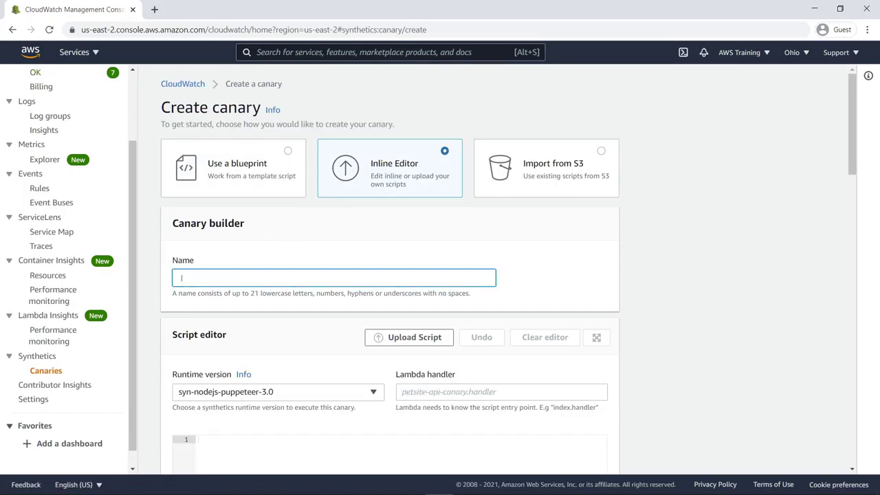
type("petsite-api-canary")
left_click(179, 289)
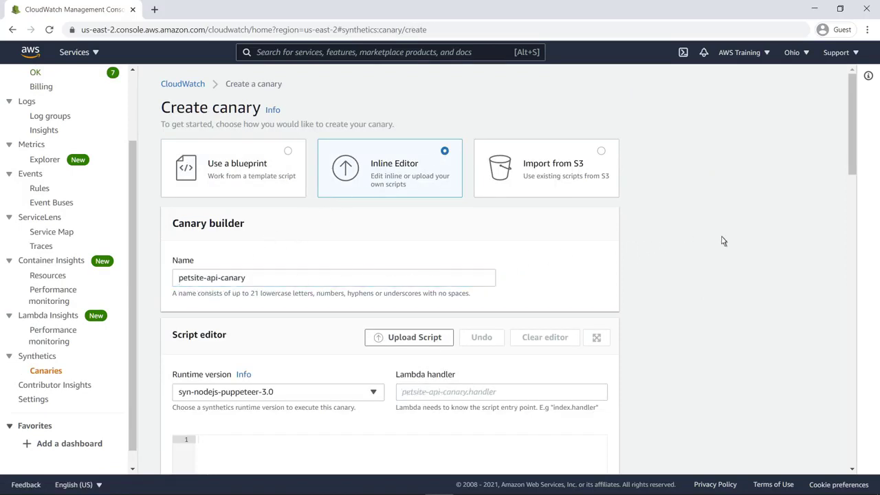
Upload the apicanary_2 JavaScript file as the canary script and set the Lambda handler to exports.handler
scroll(852, 230, "down", 4)
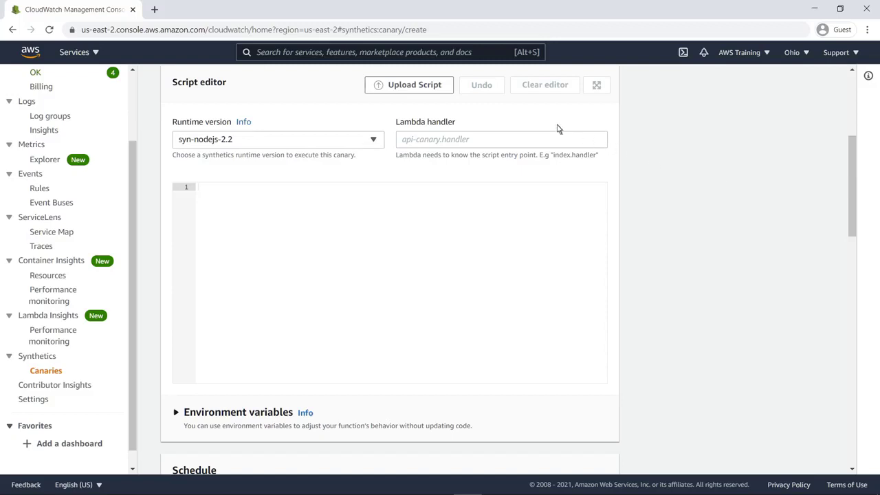
left_click(451, 89)
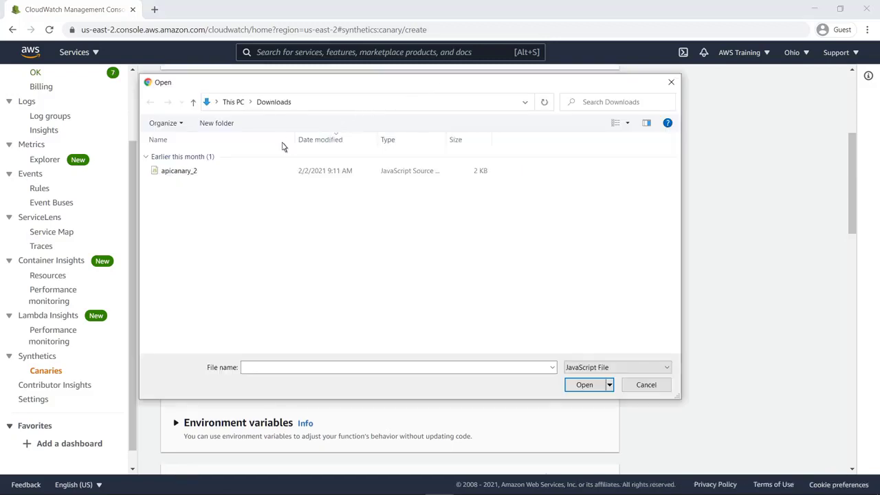
double_click(196, 176)
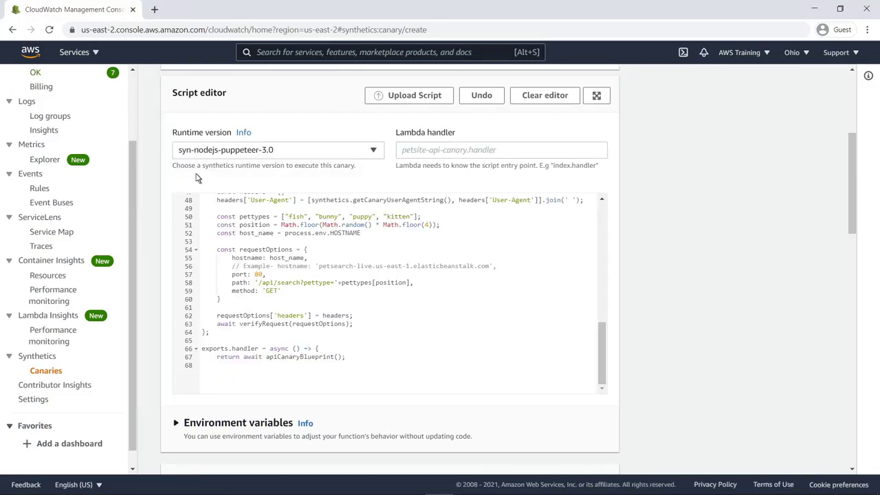
left_click(403, 156)
type("exports.handler")
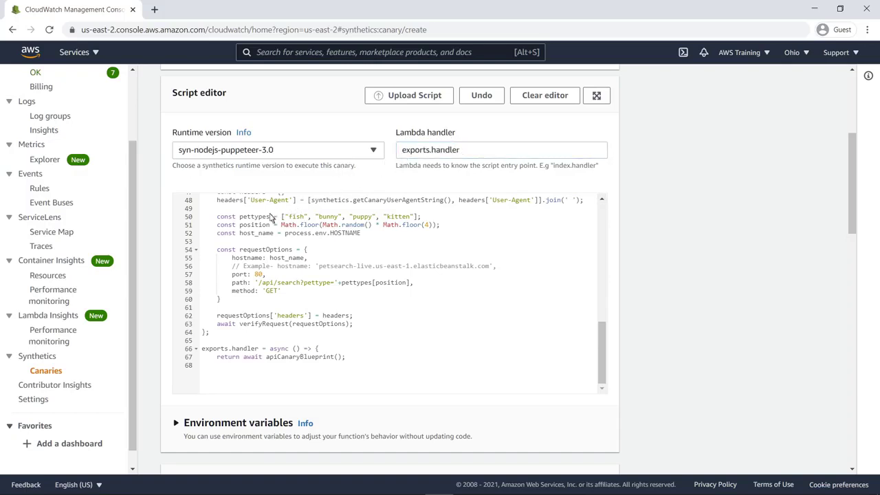
Add an environment variable HOSTNAME with the value servi-searc-1kc7db5ooglam-1574086330.us-east-2.elb.amazonaws.com for the canary script
left_click(225, 235)
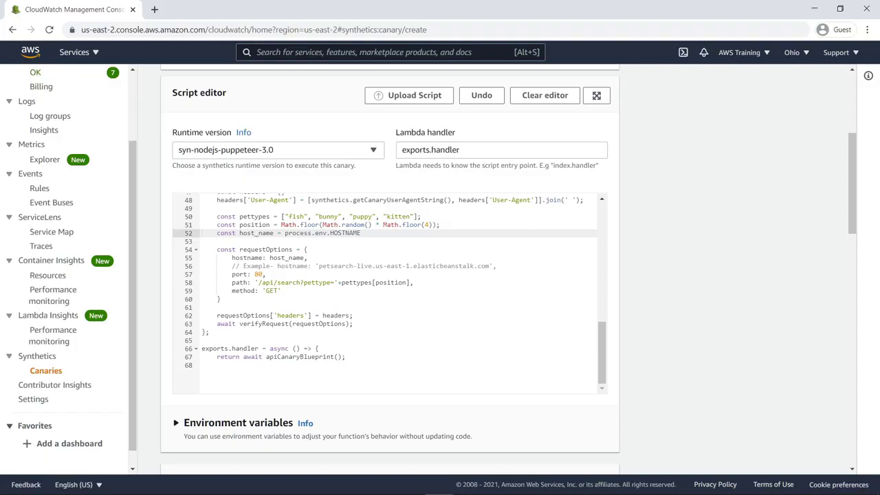
left_click(184, 423)
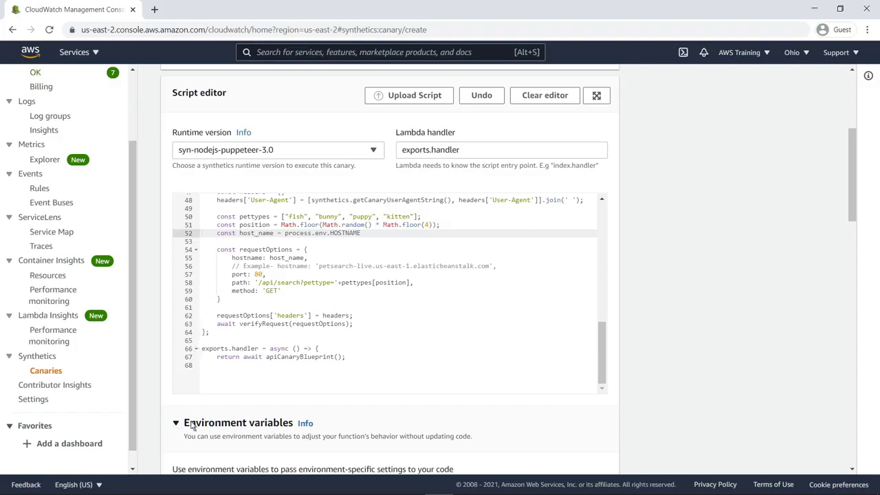
scroll(852, 245, "down", 2)
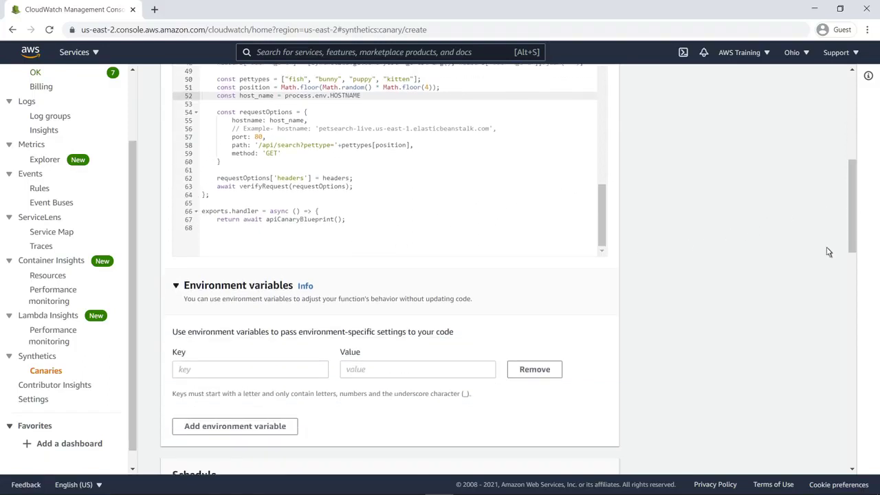
left_click(178, 372)
type("HOSTNA")
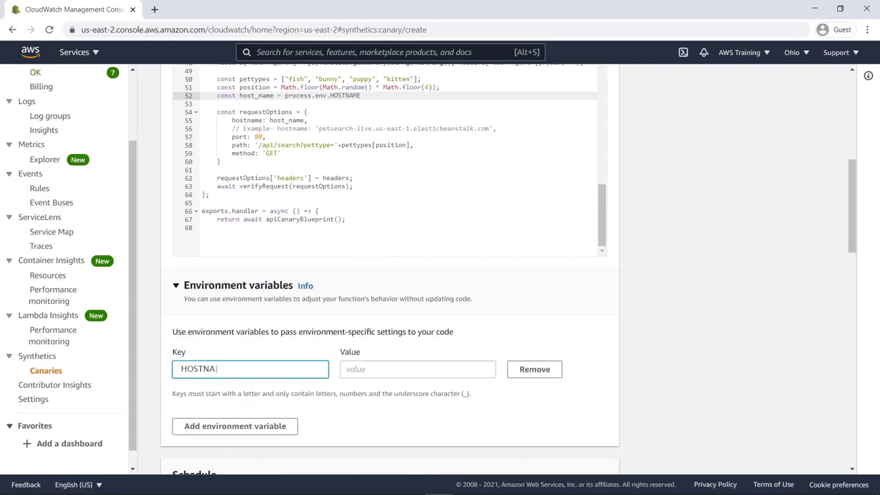
type("ME")
key("Tab")
type("servi-searc(...)")
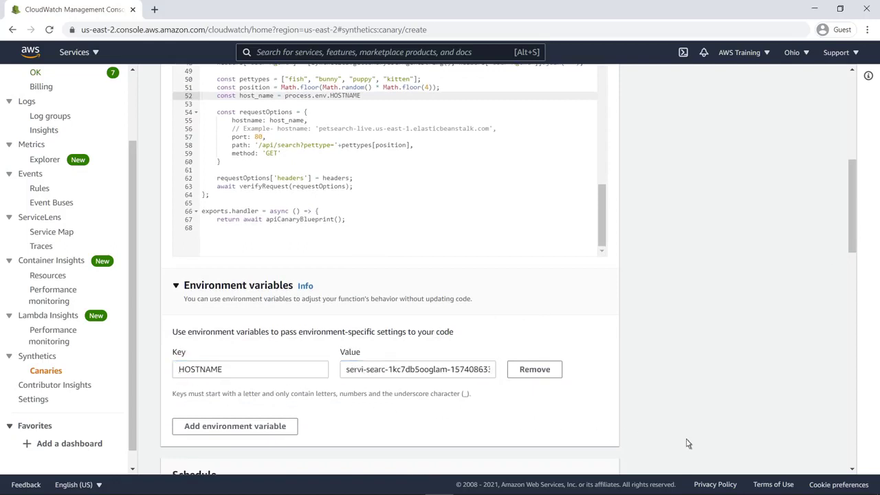
Add a CloudWatch alarm to petsite-api-canary on the Failed metric and set its threshold to 2
scroll(852, 466, "down", 11)
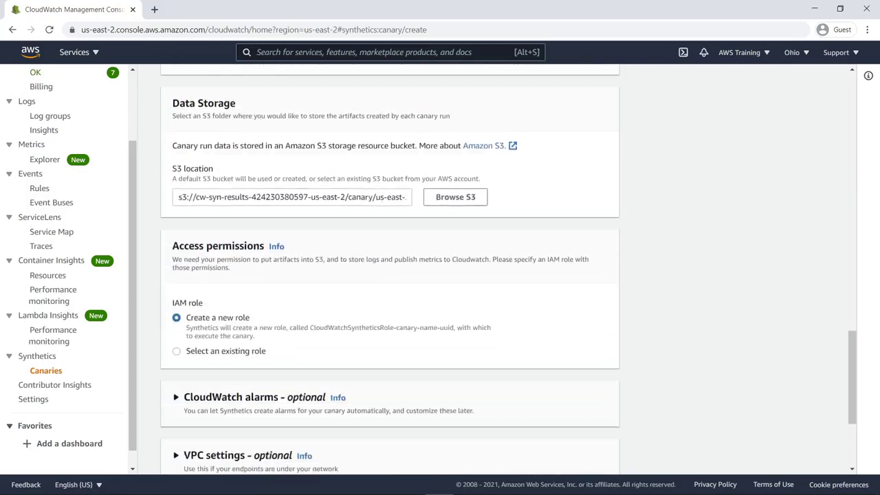
scroll(507, 270, "down", 3)
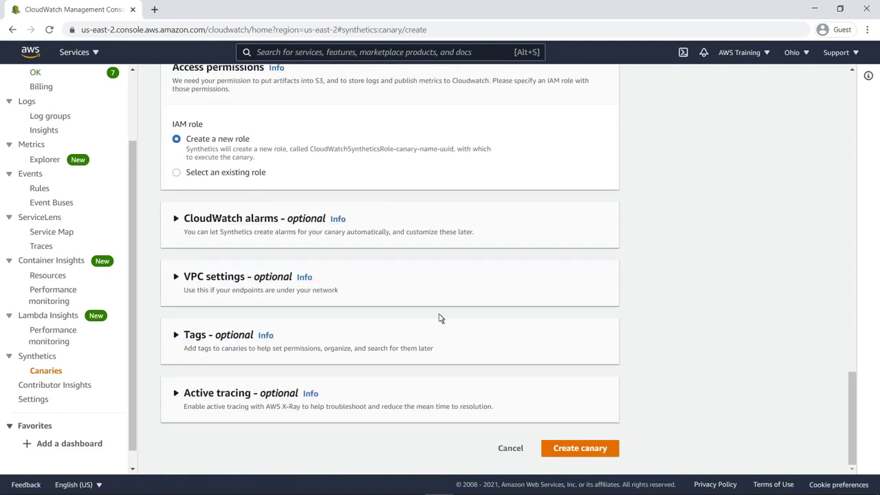
left_click(176, 220)
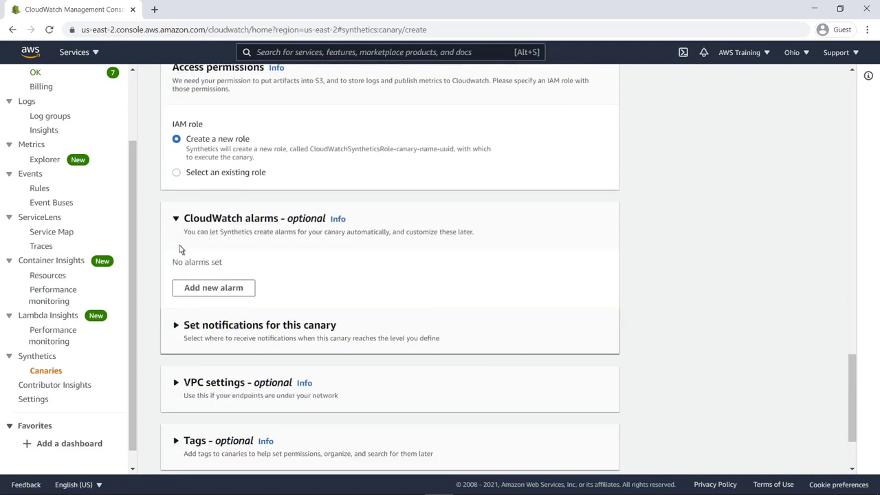
left_click(190, 292)
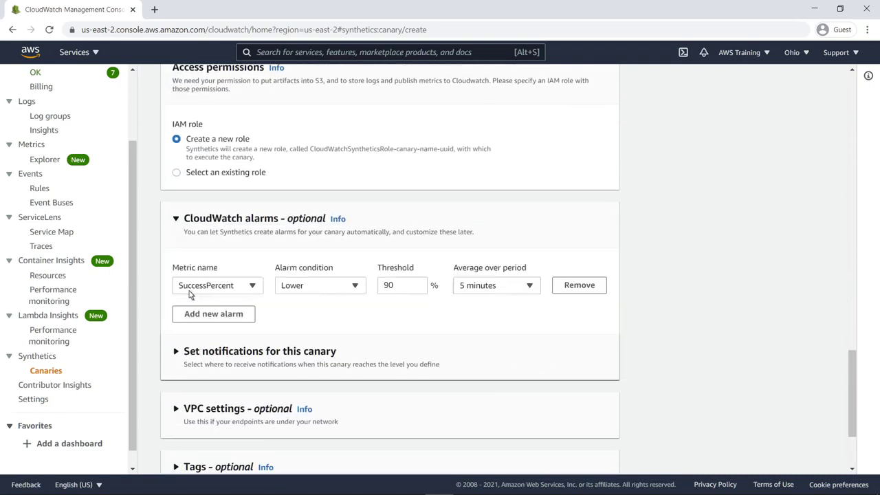
left_click(253, 289)
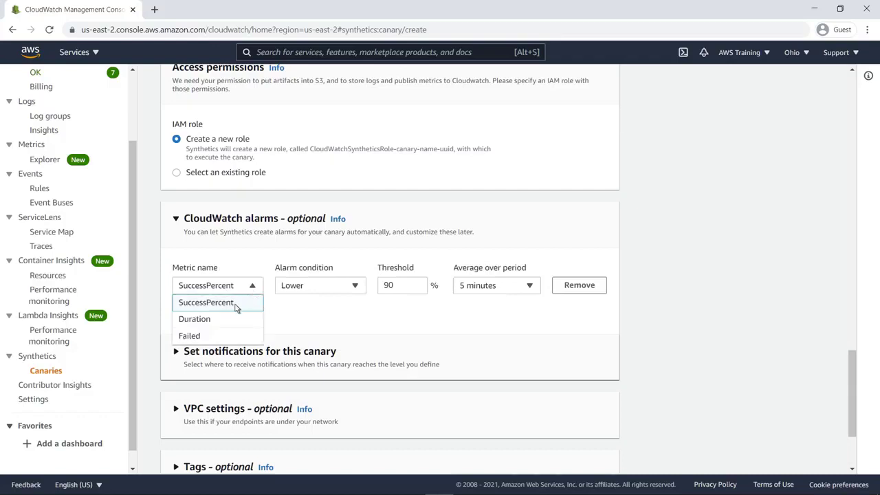
left_click(198, 336)
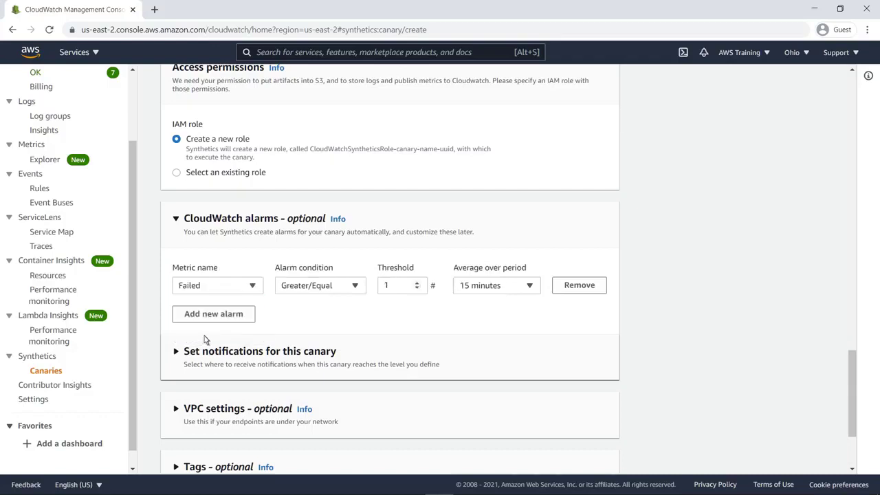
left_click(416, 282)
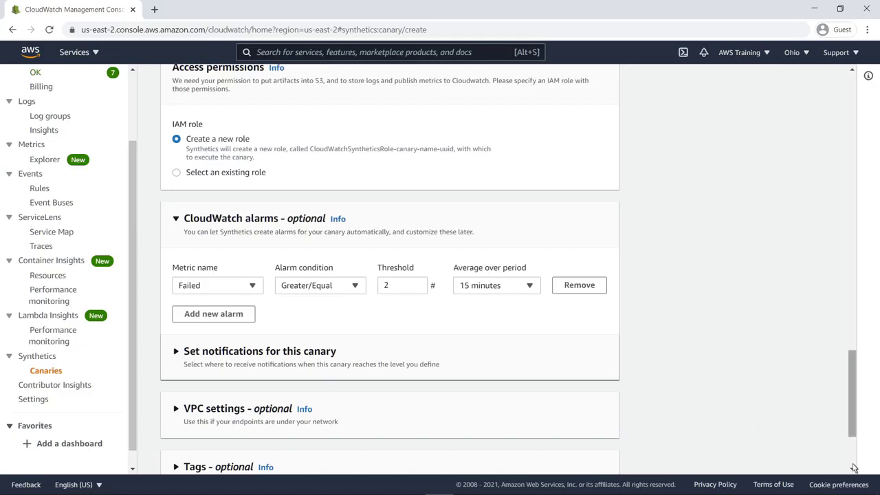
Enable AWS X-Ray tracing for petsite-api-canary, create the canary, and dismiss the success notification
scroll(852, 469, "down", 2)
left_click(180, 395)
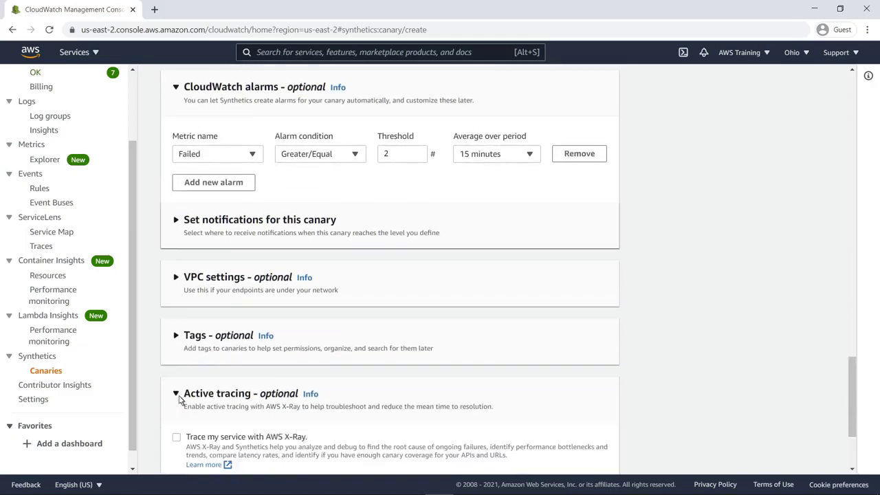
scroll(850, 465, "down", 2)
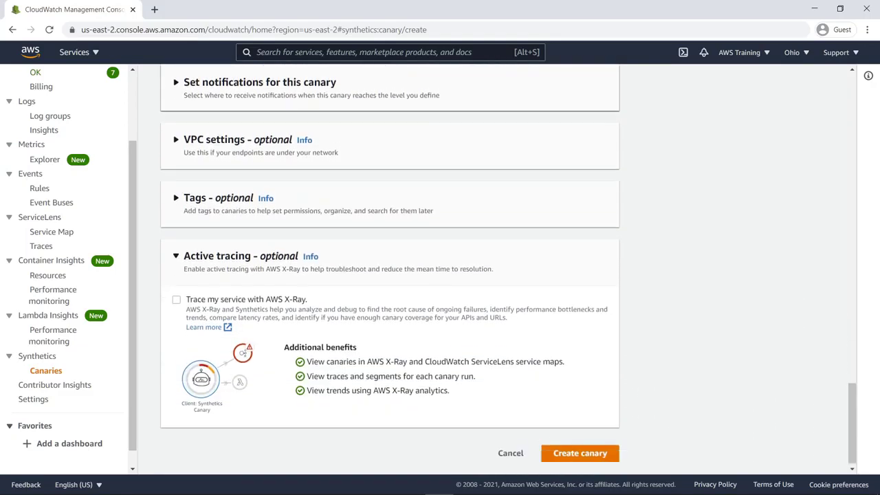
left_click(182, 297)
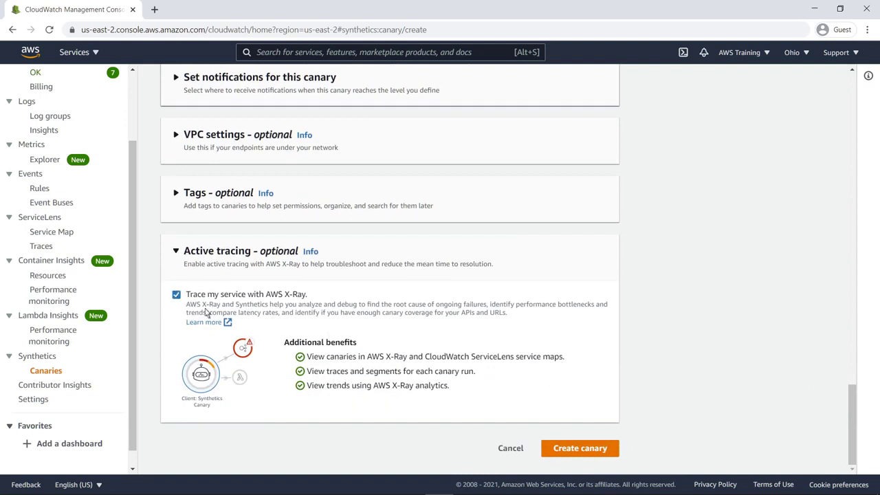
left_click(557, 453)
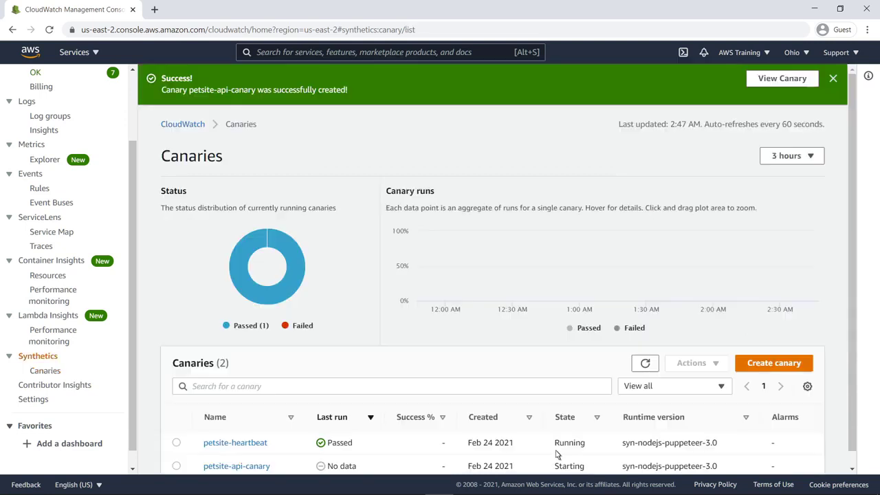
left_click(832, 80)
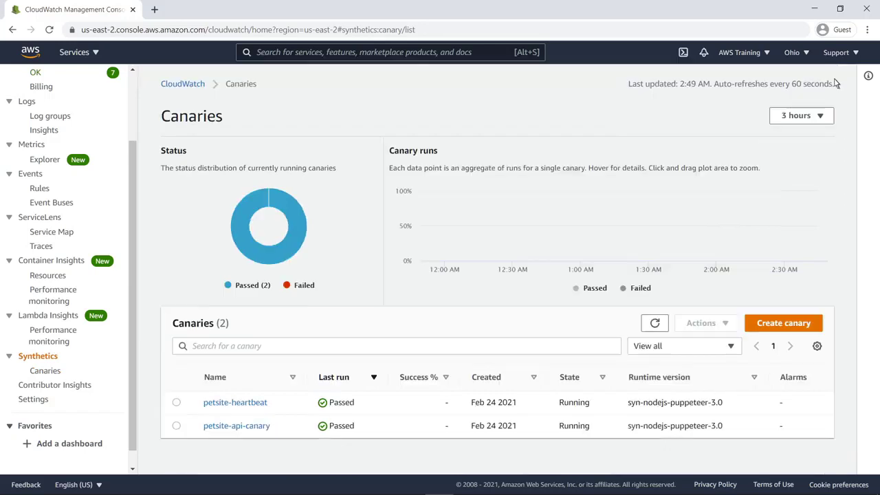
Review petsite-api-canary's configuration, including its details, schedule, script, data storage, and environment variables
left_click(269, 426)
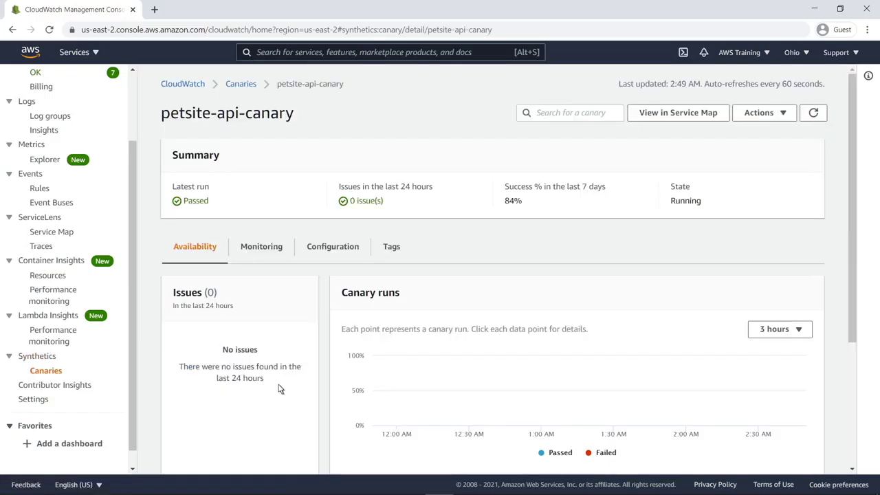
left_click(312, 251)
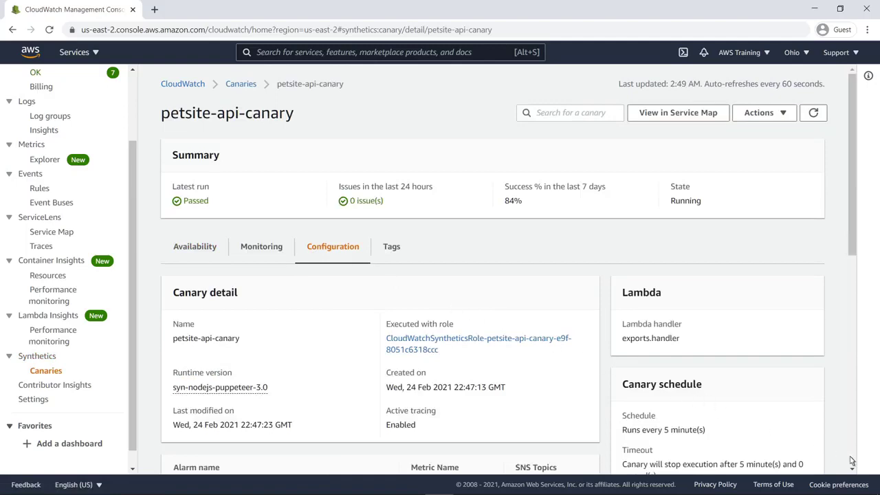
scroll(851, 460, "down", 8)
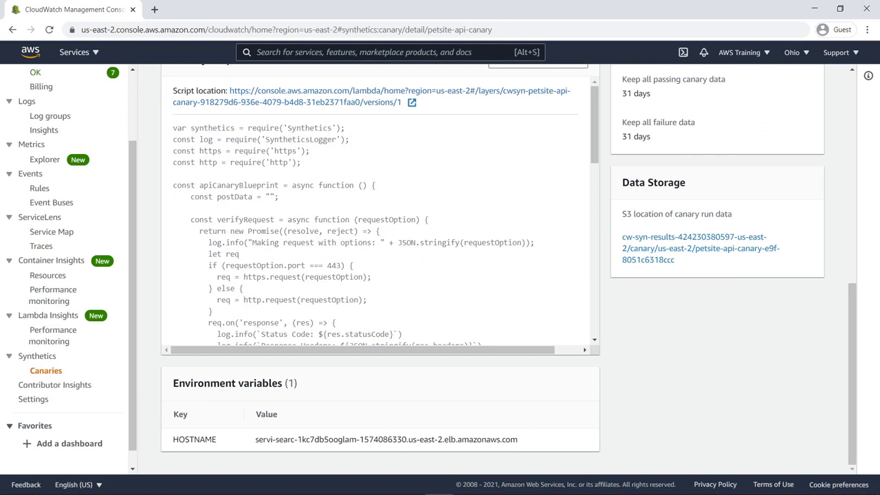
Return to the canaries list and start a new canary from the Canary Recorder blueprint
left_click(45, 370)
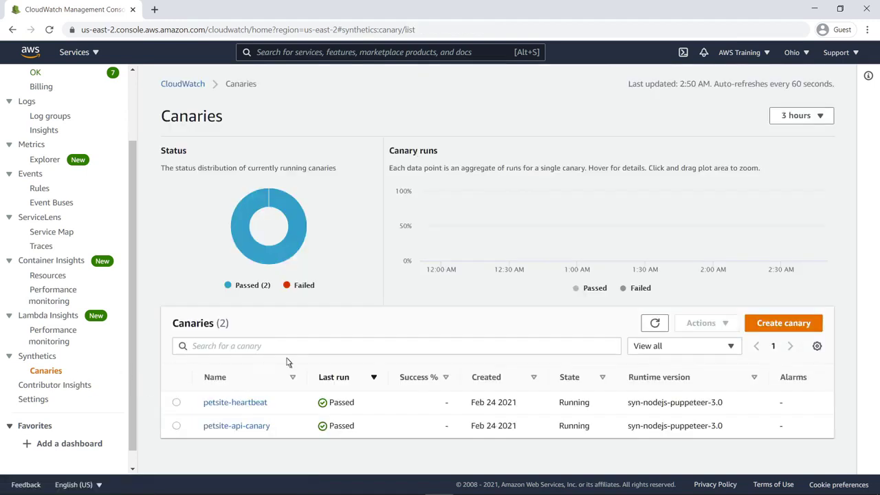
left_click(759, 328)
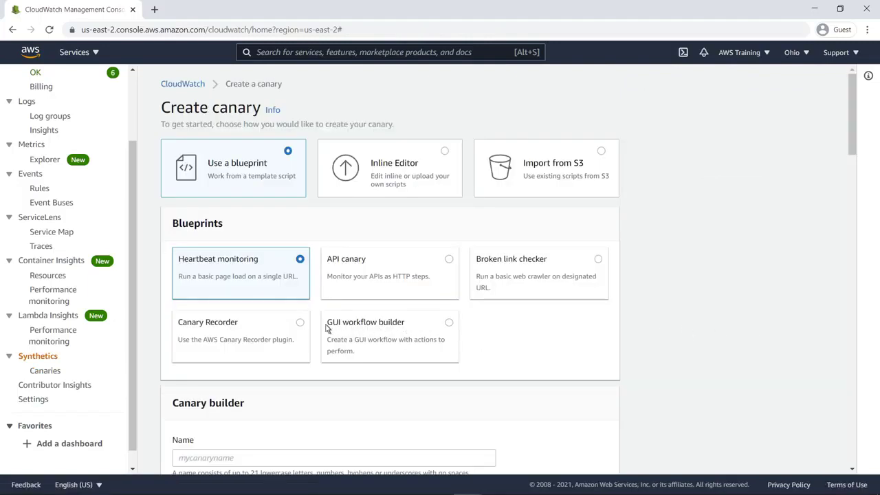
left_click(301, 325)
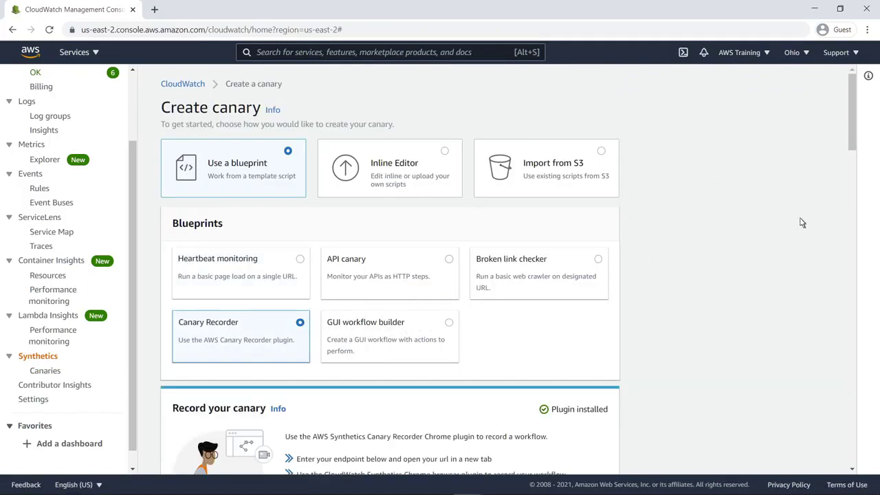
left_click(854, 211)
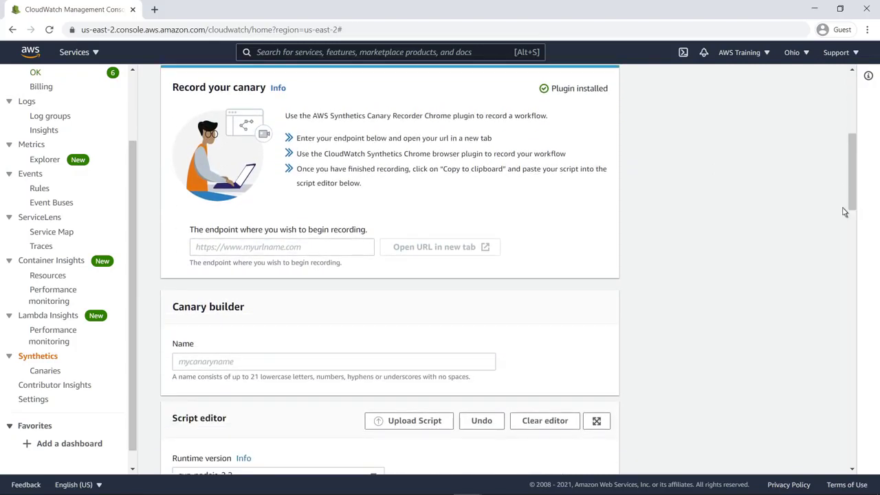
left_click(197, 249)
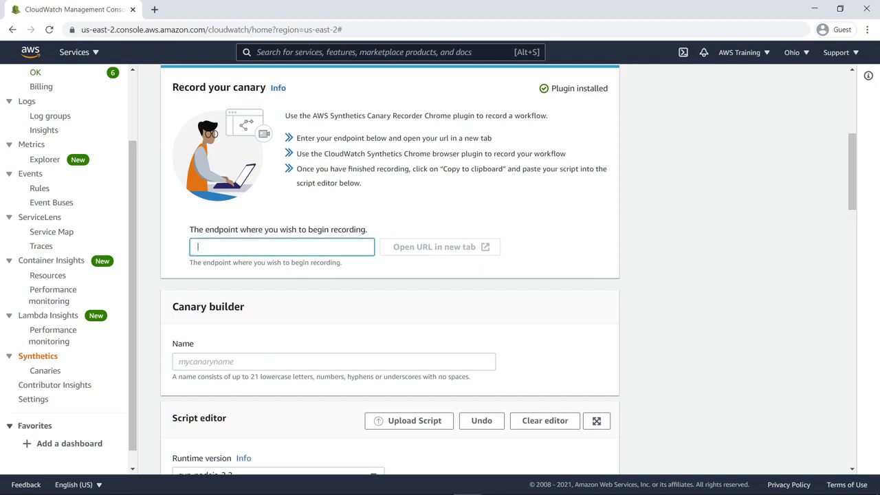
type("http://servi-petsi...")
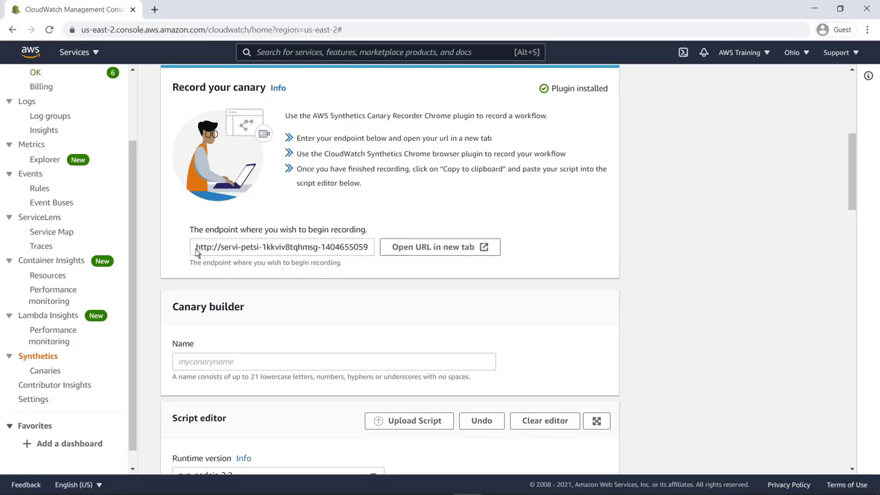
left_click(396, 249)
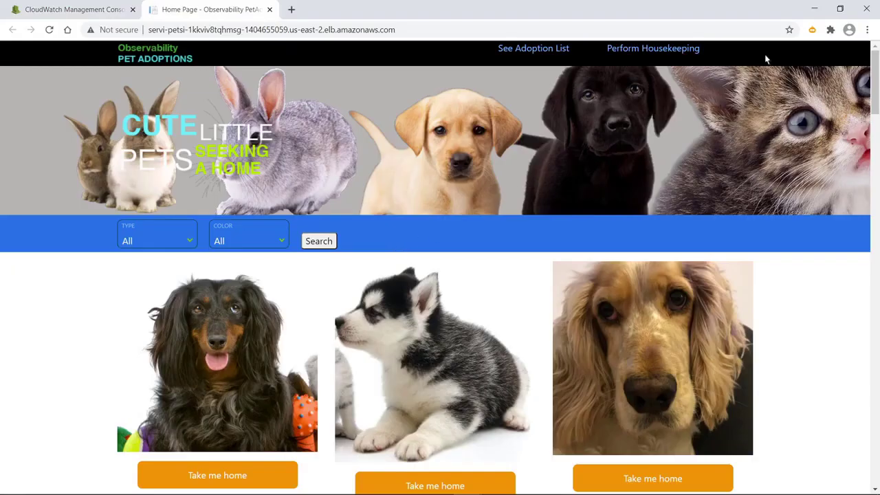
Start a CloudWatch Synthetics Recorder session and record visiting the adoption list, performing housekeeping, and returning to the pet site's home page
left_click(812, 29)
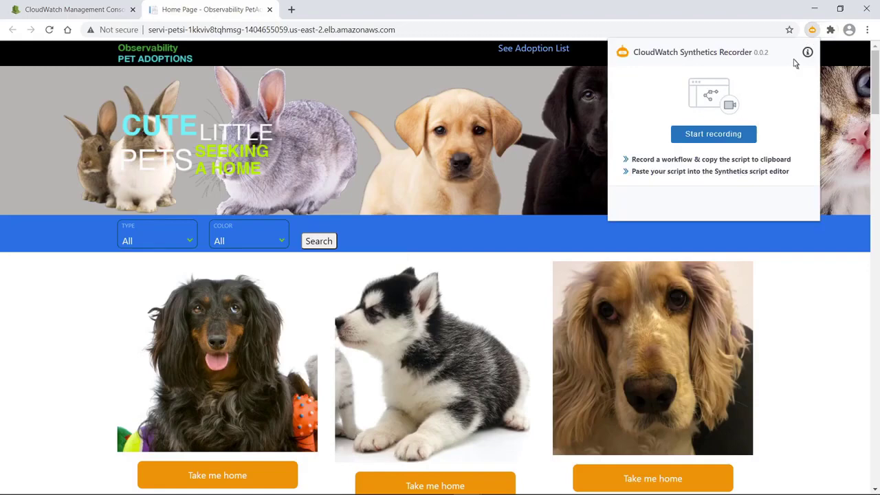
left_click(743, 135)
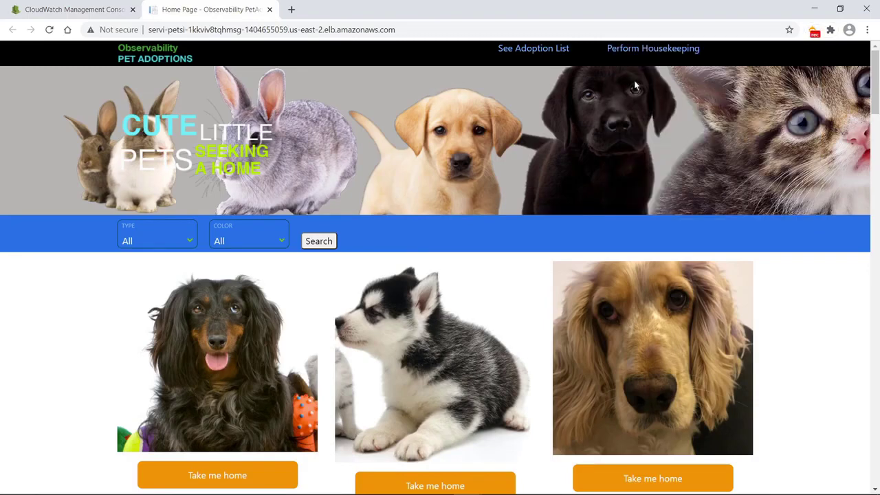
left_click(569, 49)
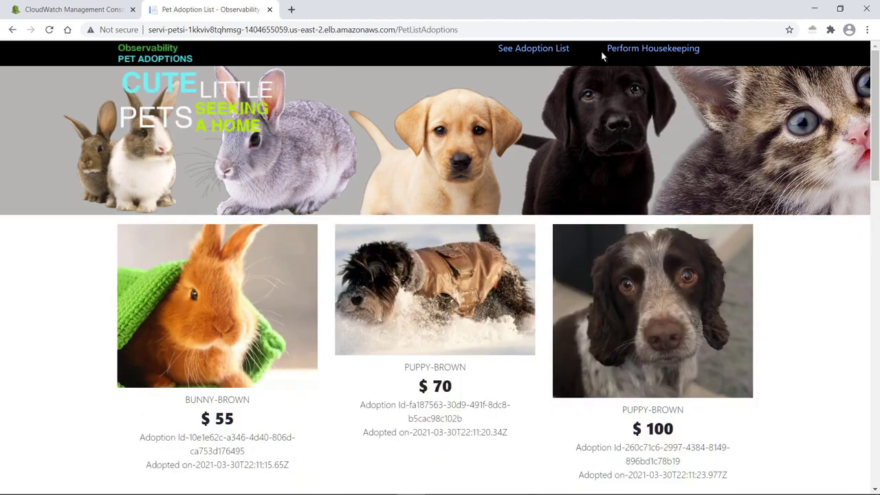
left_click(609, 54)
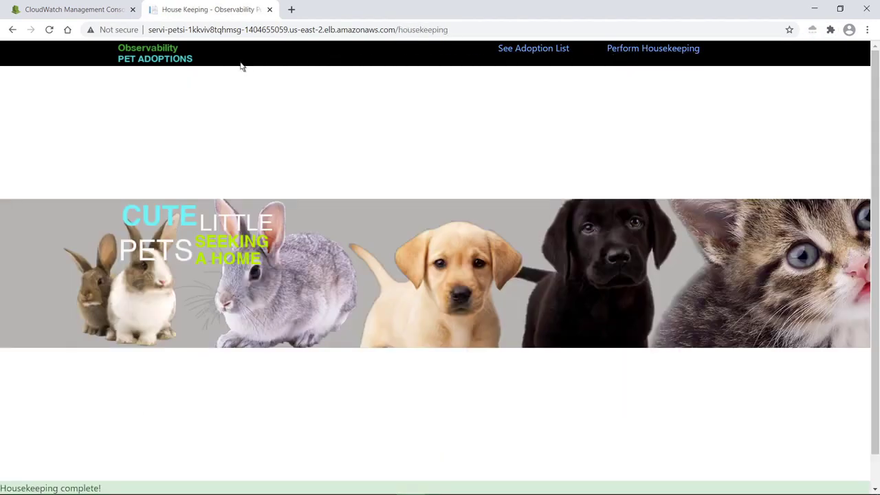
left_click(190, 62)
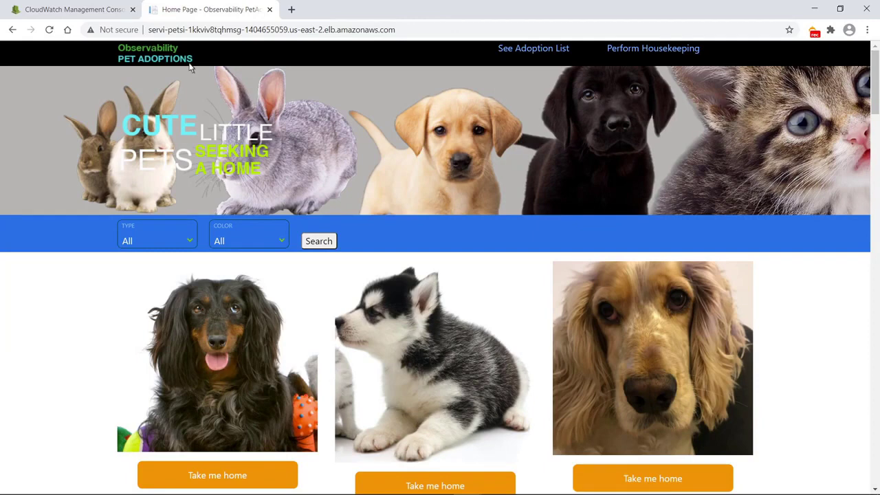
End the workflow recording, copy the generated script to the clipboard, and close the pet site tab
left_click(813, 30)
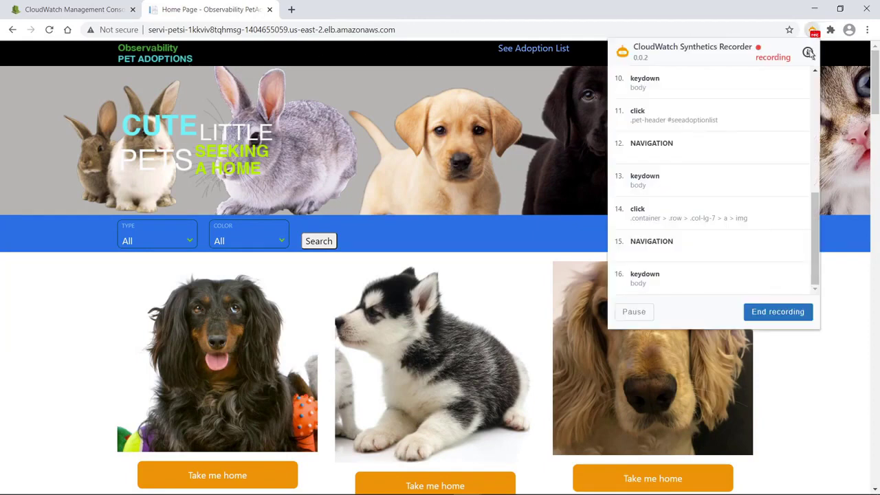
left_click(754, 314)
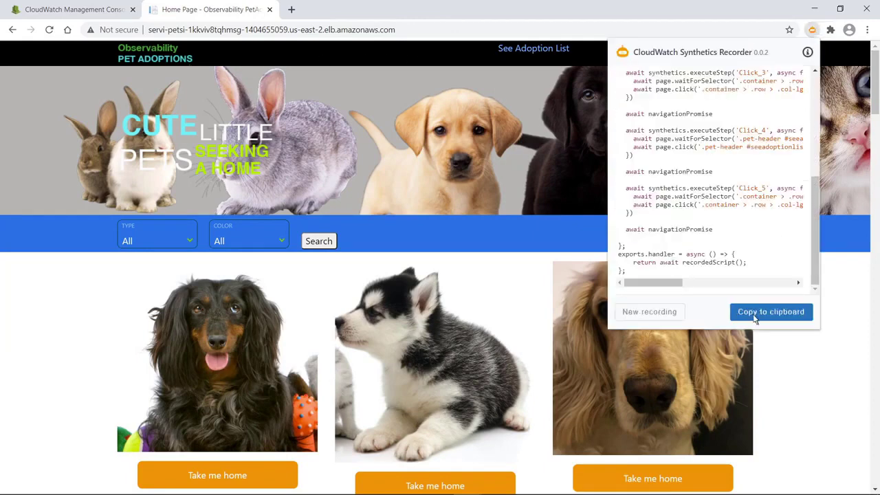
left_click(740, 318)
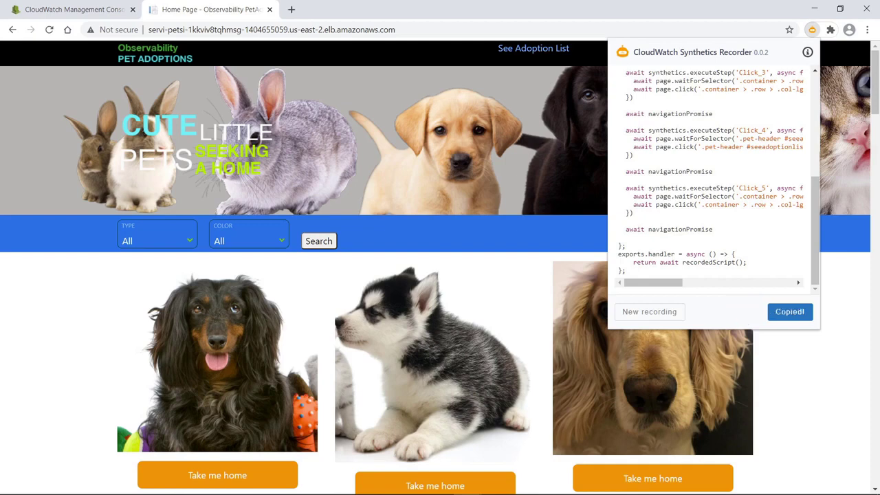
key("Escape")
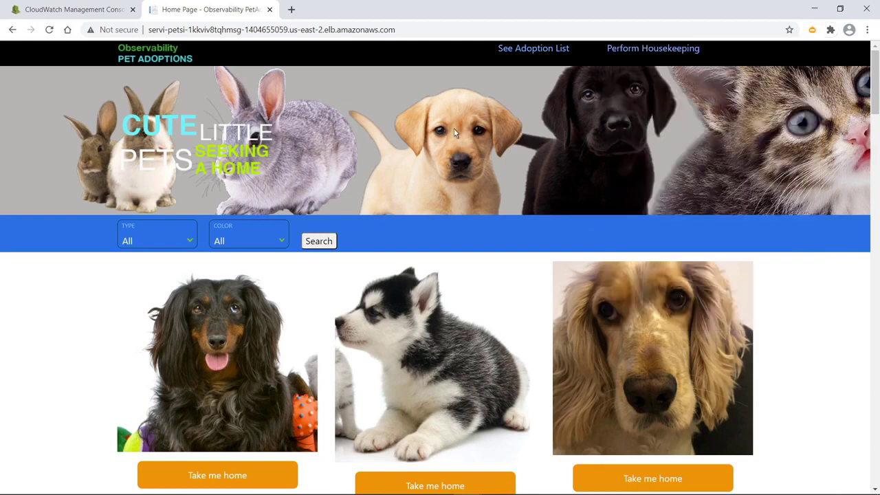
left_click(270, 10)
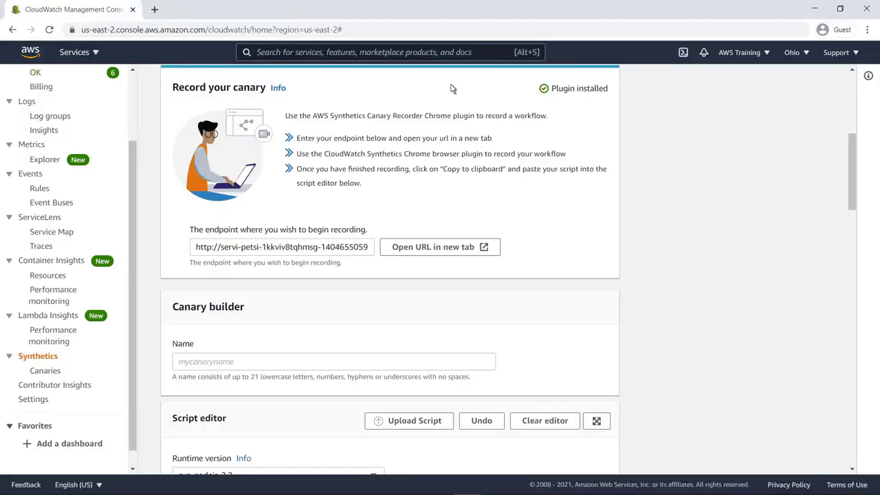
Name the new recorder canary canary-fromrecorder
scroll(837, 249, "down", 1)
scroll(854, 256, "down", 2)
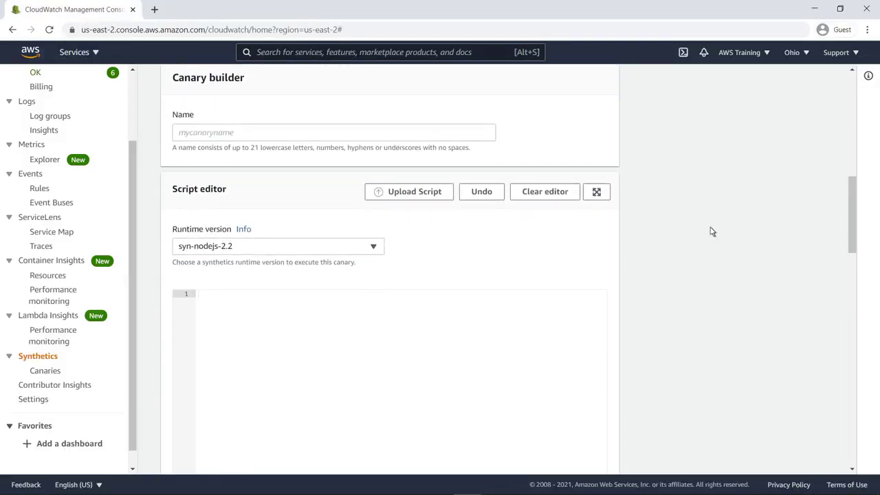
left_click(230, 132)
type("canary-fromrecorder")
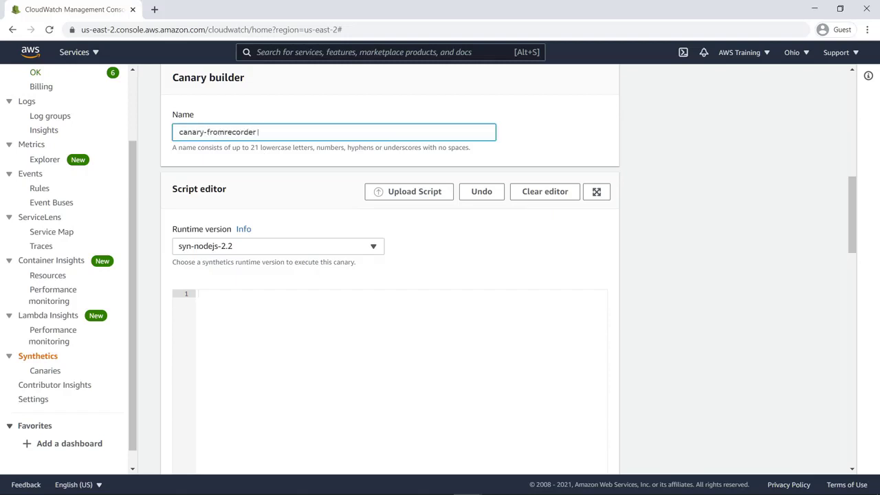
left_click(228, 151)
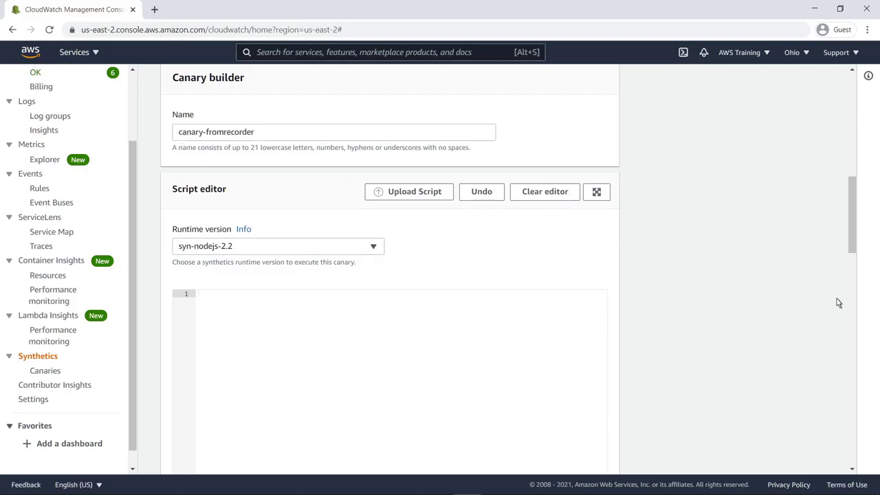
Paste the recorded workflow script into the canary's script editor and create the canary
scroll(852, 227, "down", 2)
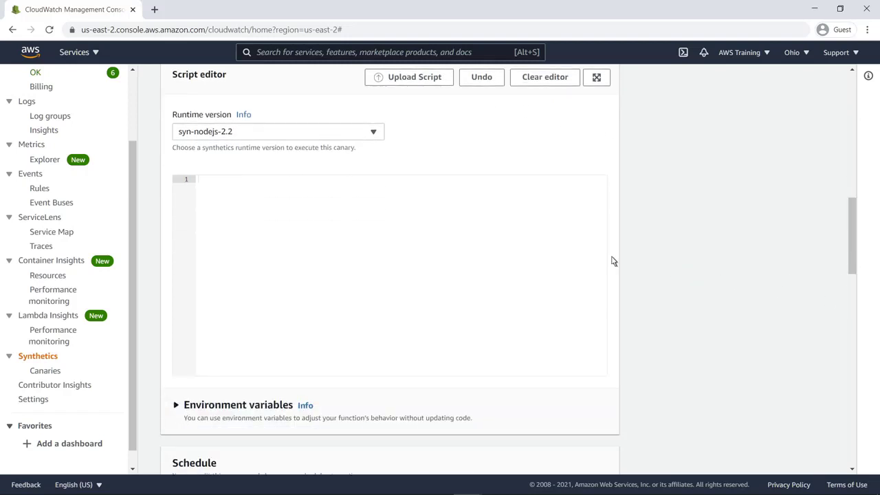
right_click(215, 185)
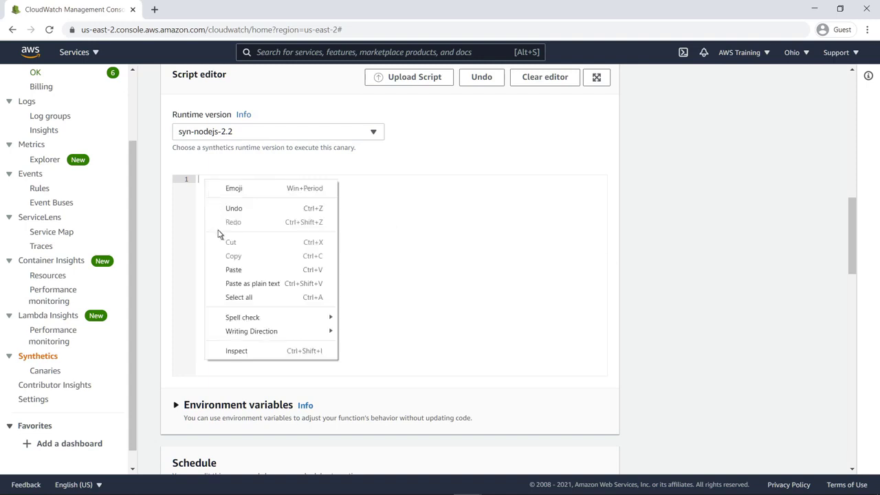
left_click(229, 270)
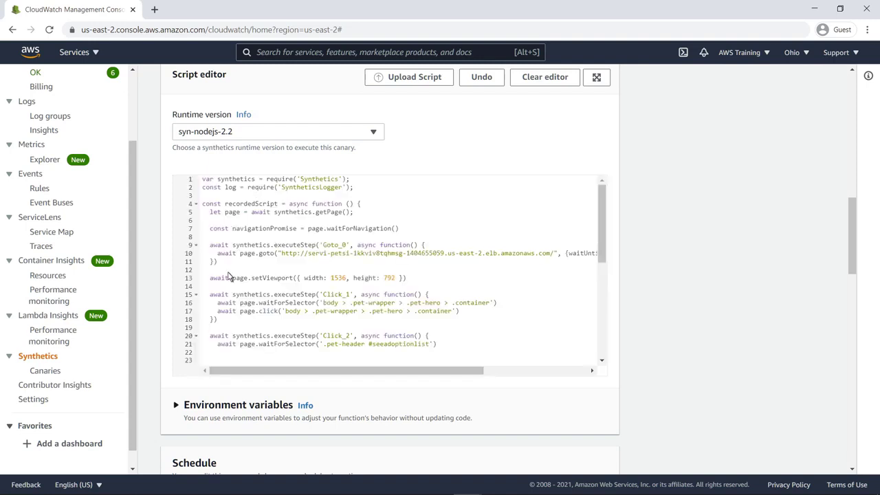
scroll(854, 466, "down", 15)
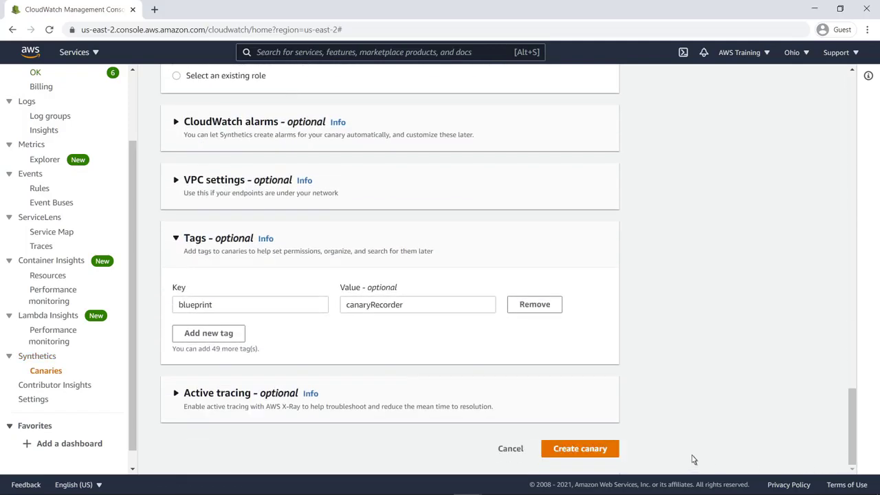
left_click(607, 450)
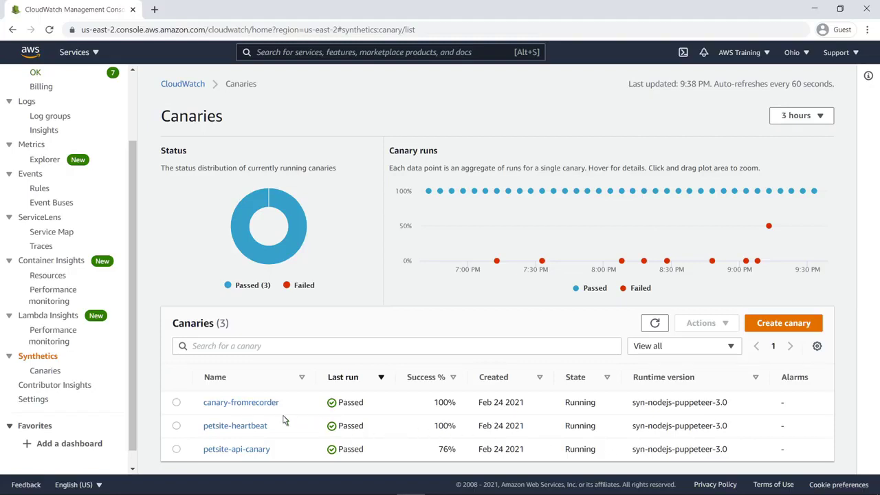
Stop the canary-fromrecorder canary and refresh the canaries list
left_click(177, 403)
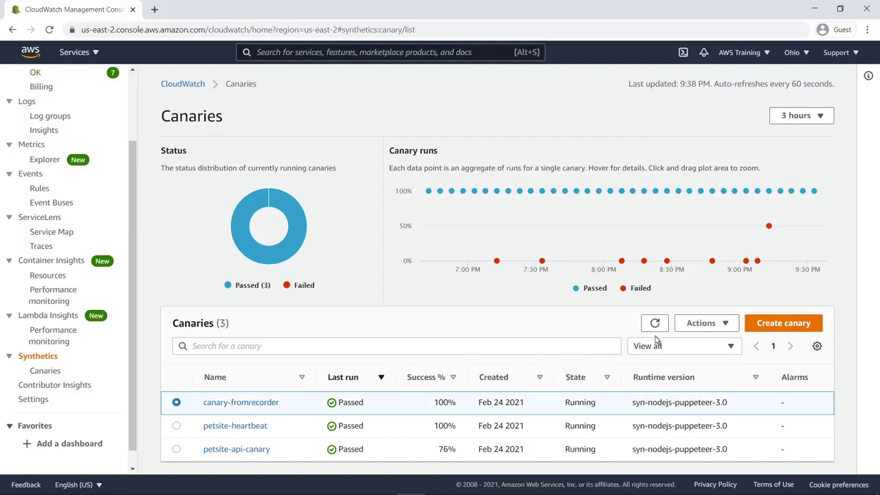
left_click(727, 330)
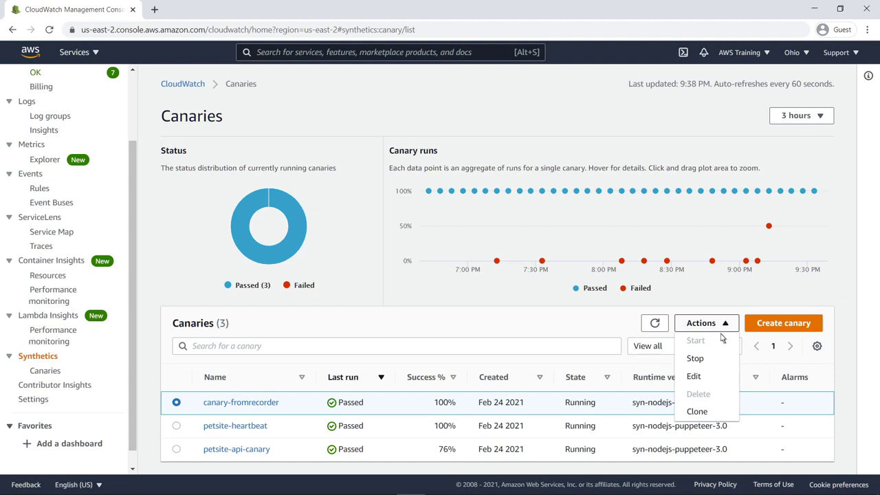
left_click(695, 358)
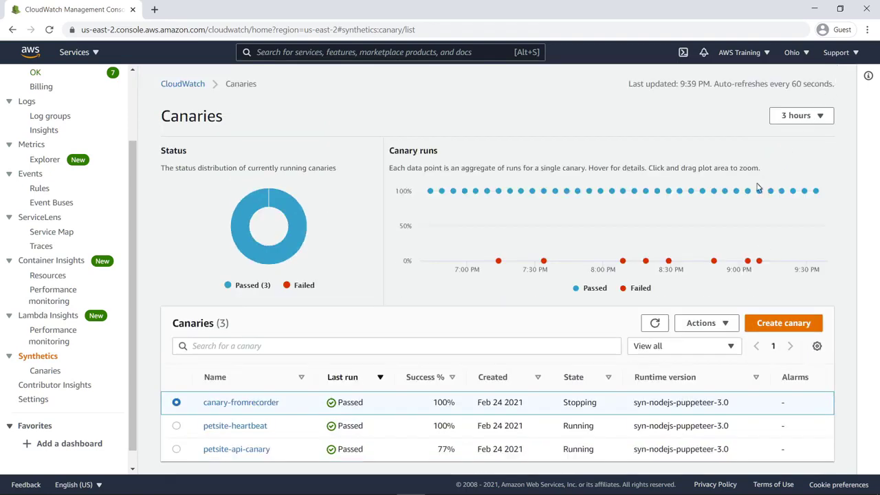
left_click(654, 326)
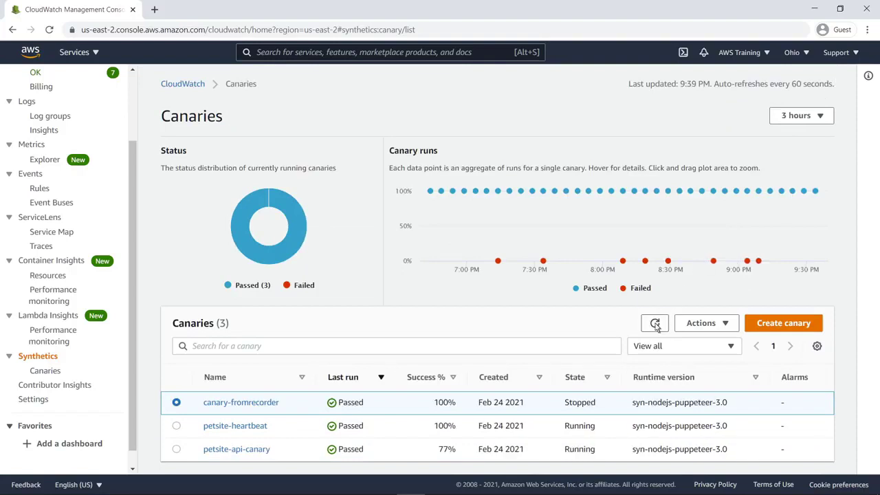
Delete canary-fromrecorder, confirming with the phrase Delete, and dismiss the success notification
left_click(726, 330)
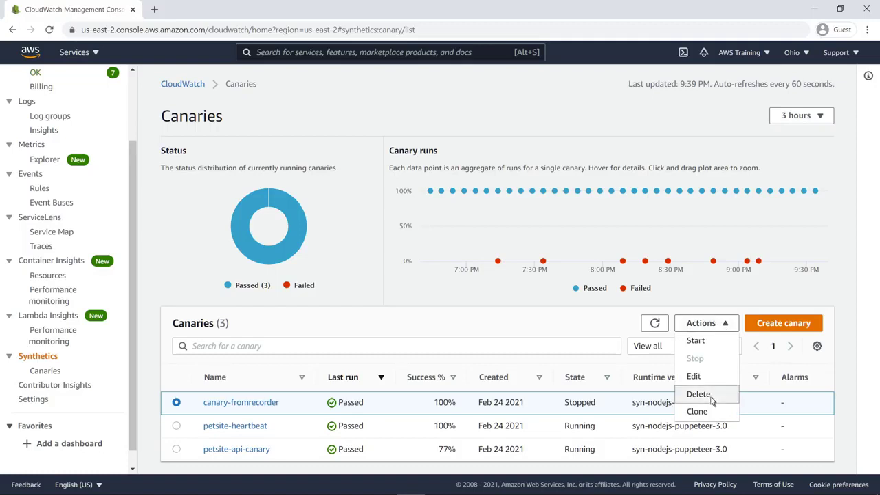
left_click(698, 394)
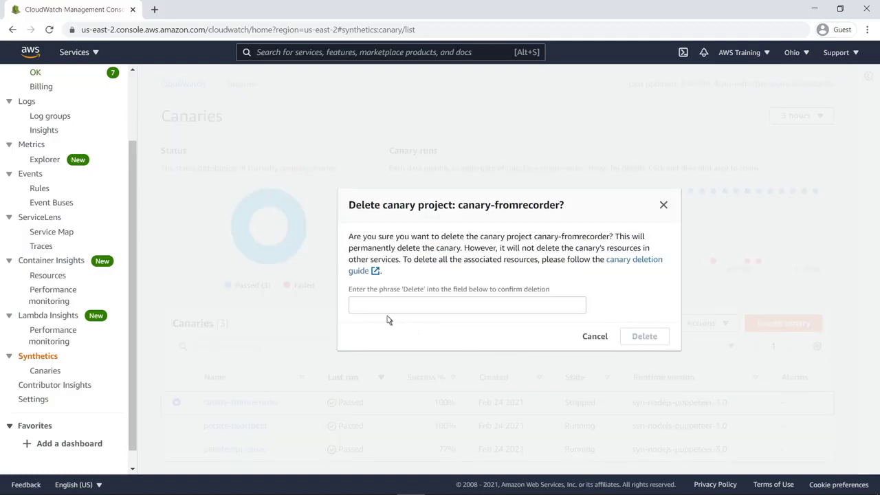
left_click(352, 311)
type("Delete")
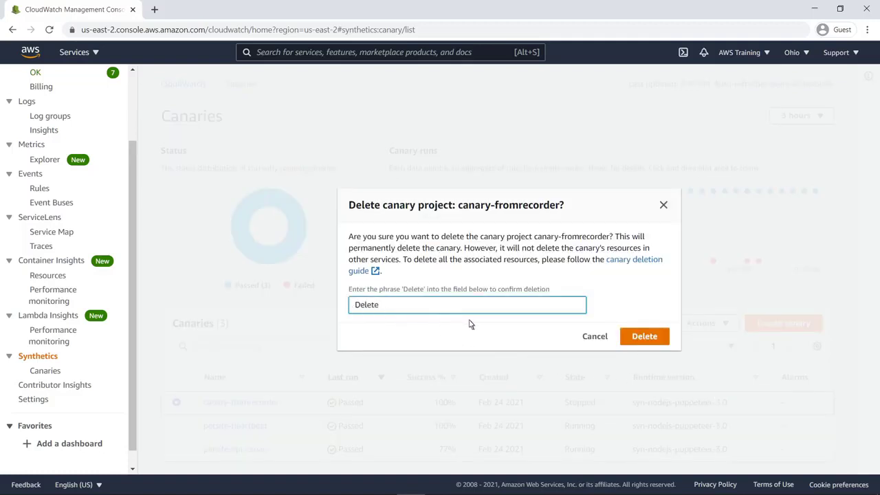
left_click(634, 336)
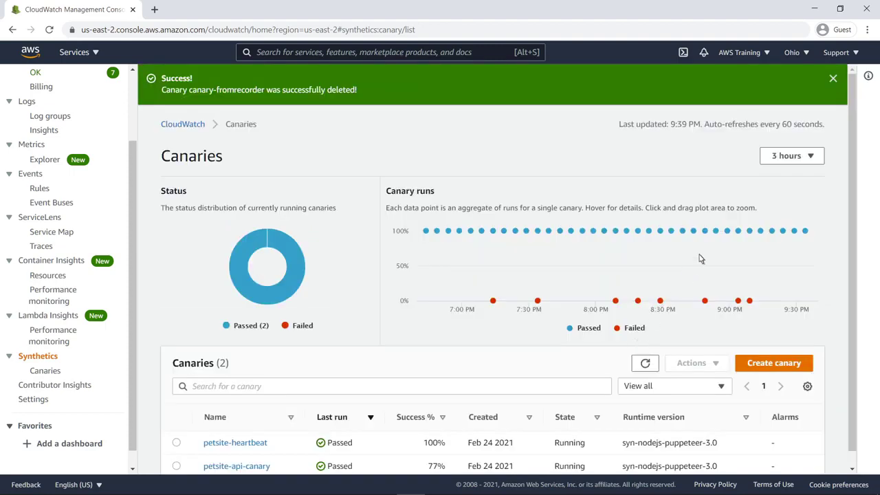
left_click(831, 79)
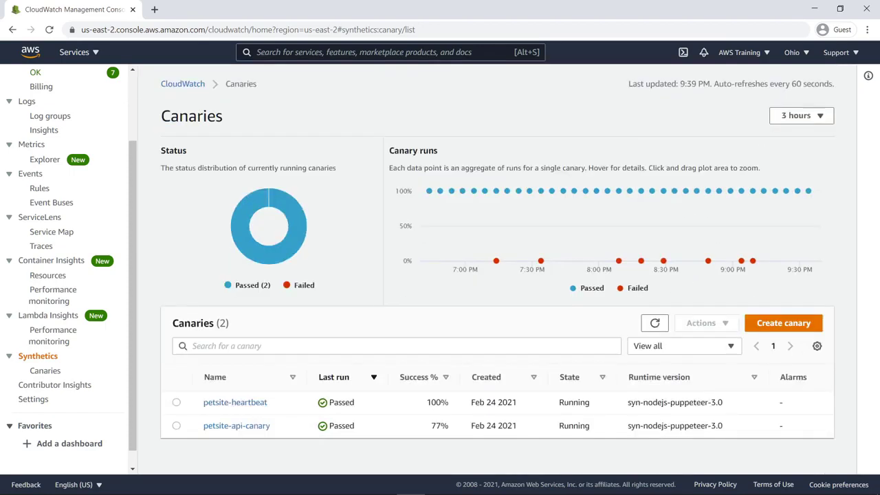